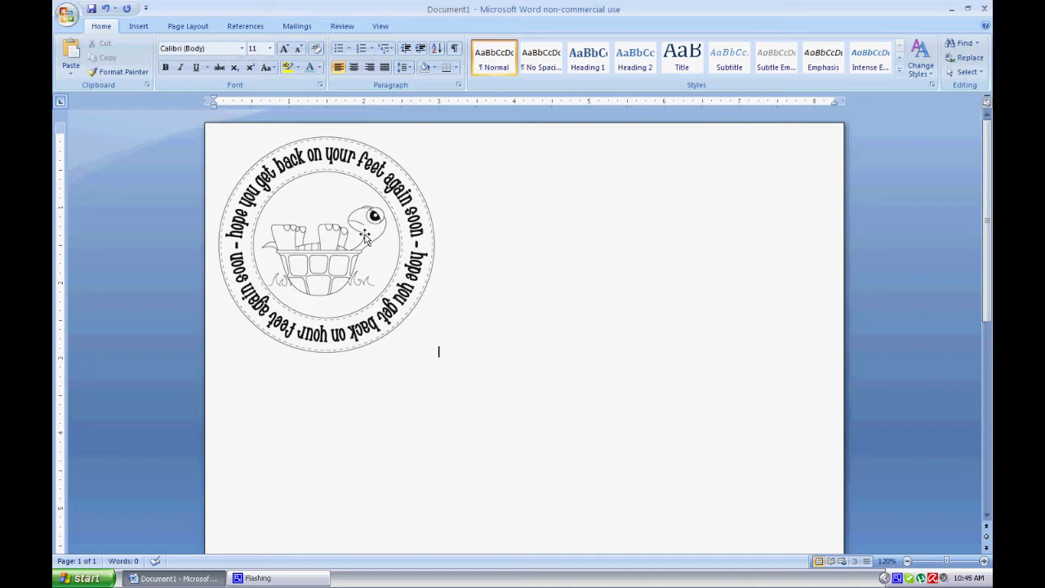
Recolour the black turtle stamp with Accent color 2 Light (red), after trying Accent color 1 Light
{"action": "right_click", "coordinate": [366, 237]}
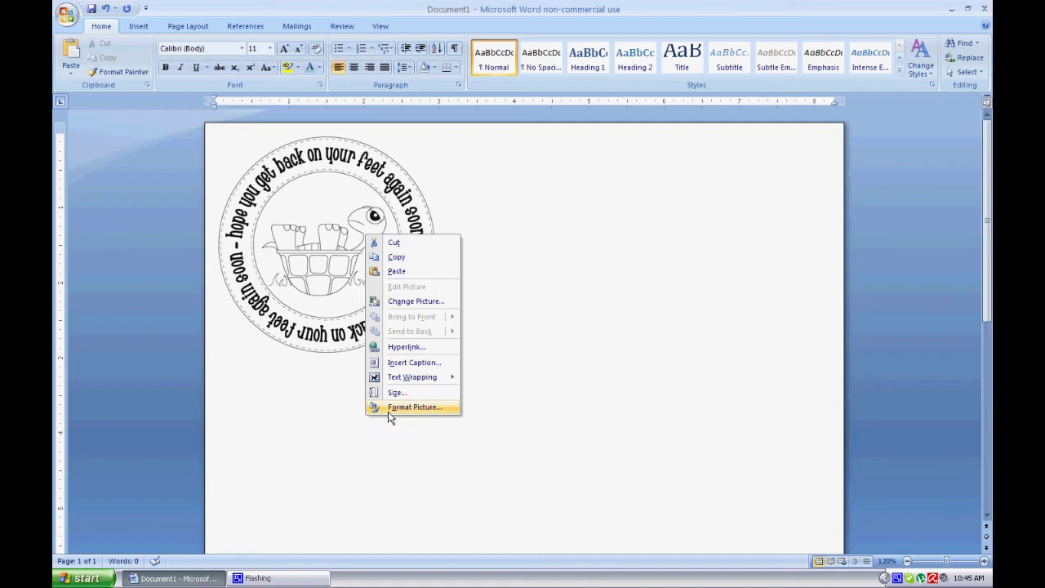
{"action": "left_click", "coordinate": [426, 408]}
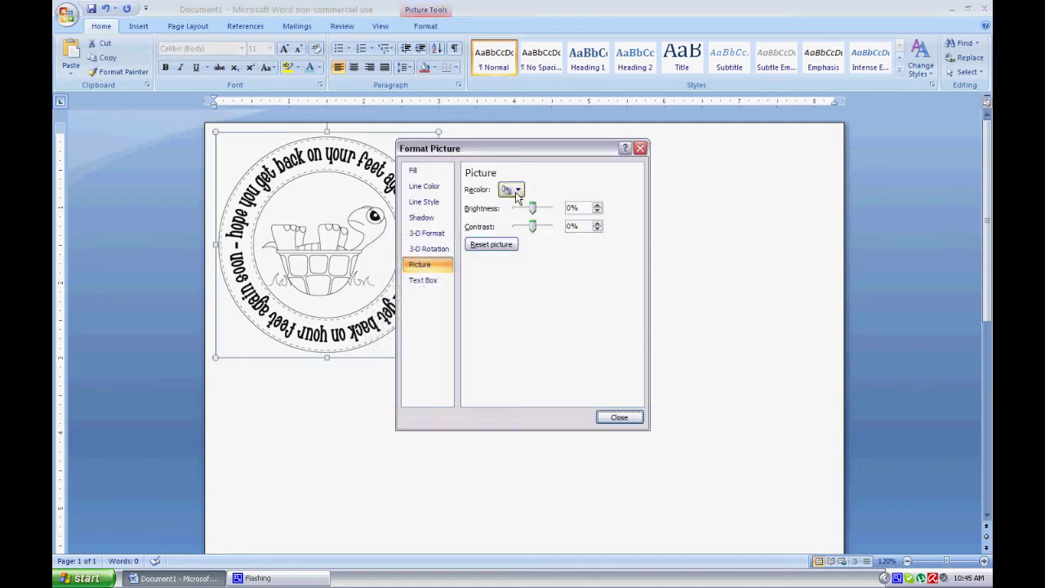
{"action": "left_click", "coordinate": [518, 191]}
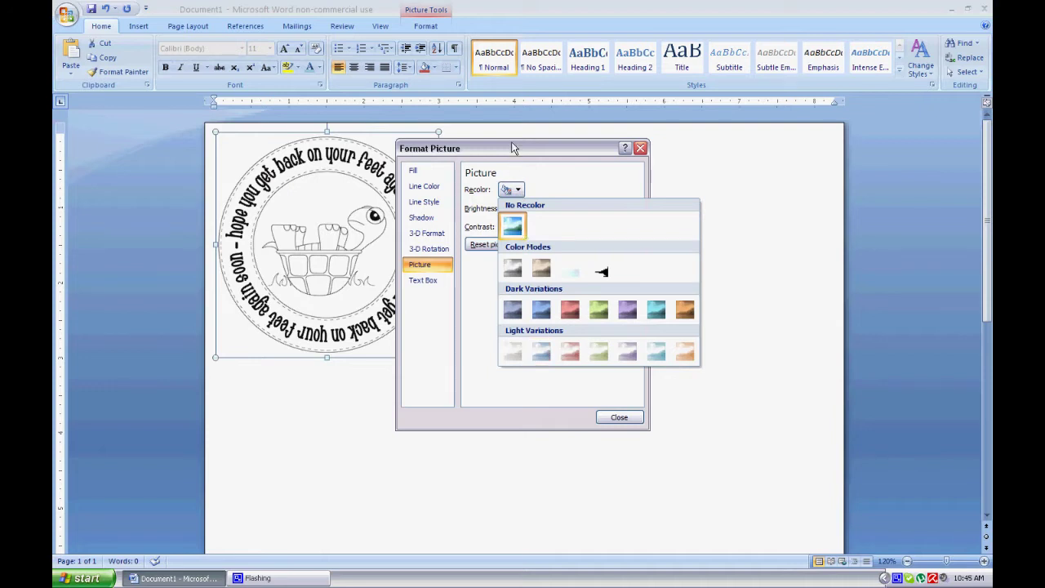
{"action": "left_click_drag", "start_coordinate": [513, 148], "coordinate": [570, 144]}
{"action": "left_click", "coordinate": [575, 188]}
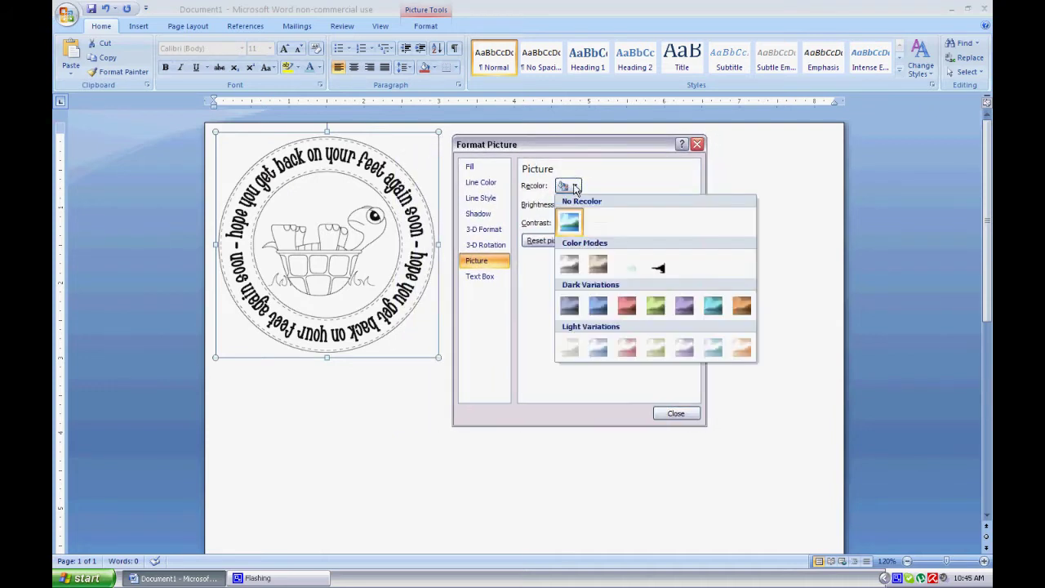
{"action": "left_click", "coordinate": [601, 351]}
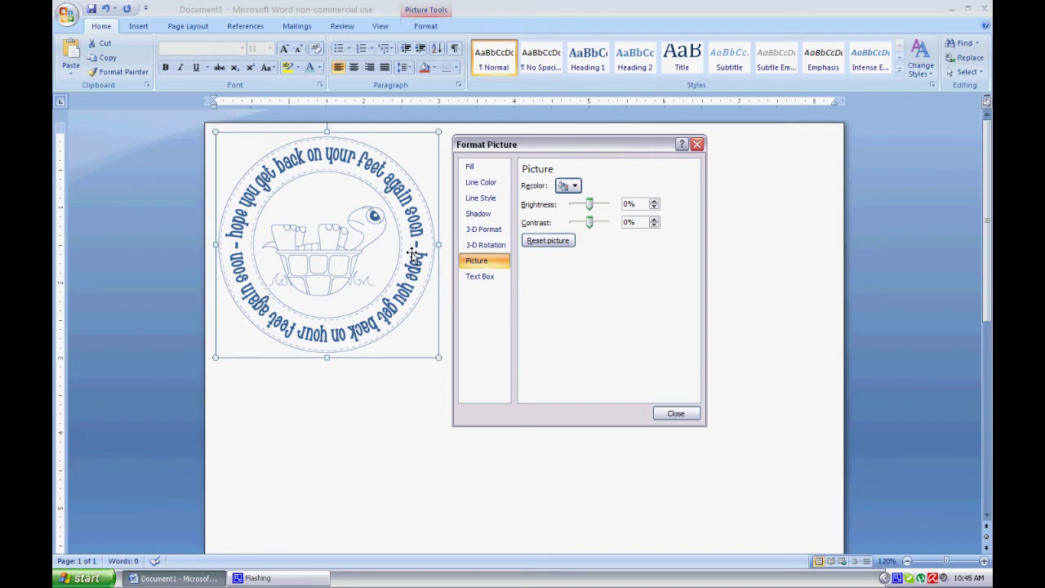
{"action": "left_click", "coordinate": [575, 187]}
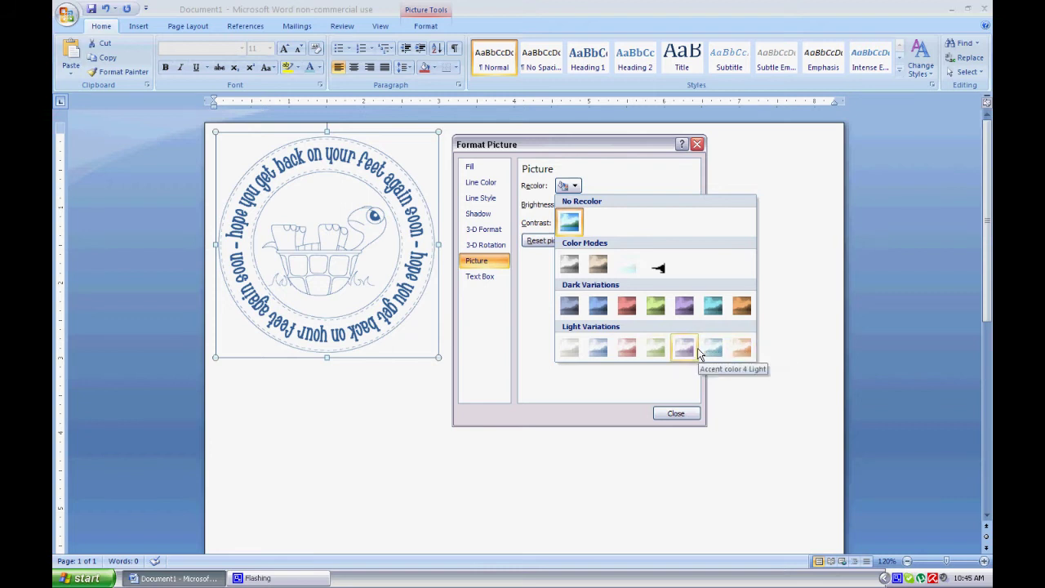
{"action": "left_click", "coordinate": [627, 350]}
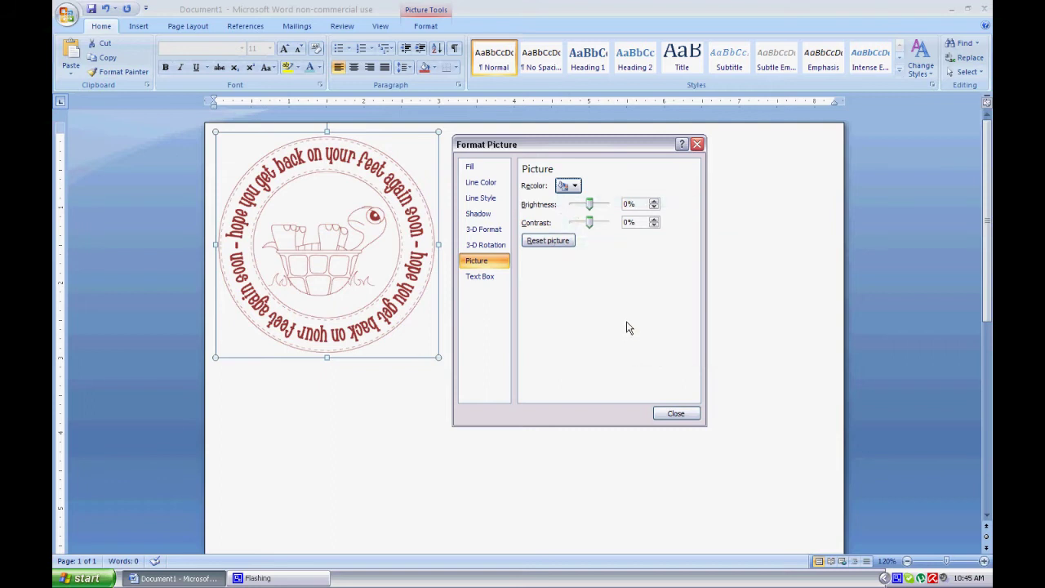
{"action": "left_click", "coordinate": [678, 413]}
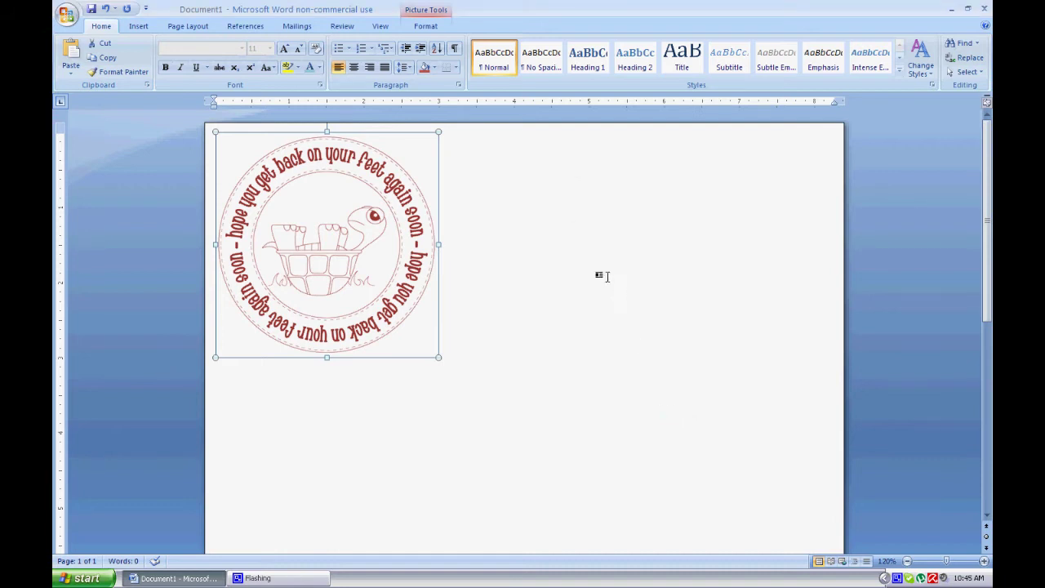
Apply the Foundry theme colours from Page Layout, turning the stamp grey-green
{"action": "left_click", "coordinate": [187, 31]}
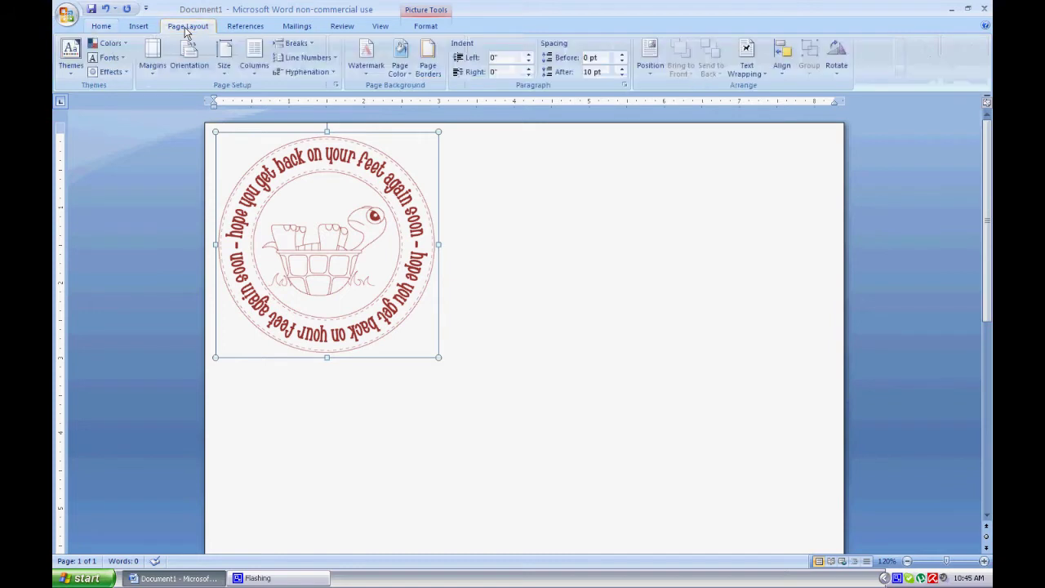
{"action": "left_click", "coordinate": [114, 45]}
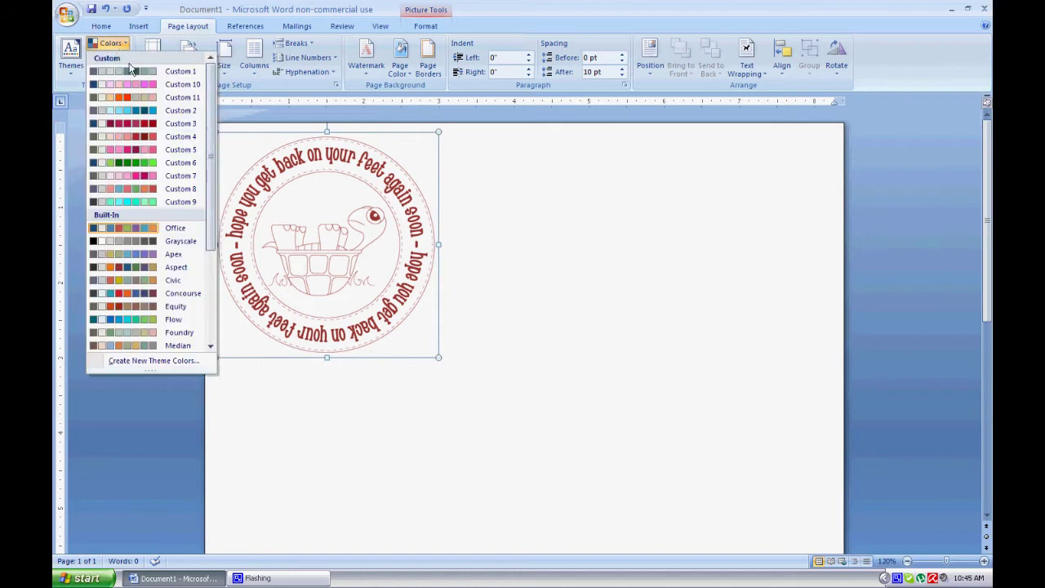
{"action": "scroll", "coordinate": [210, 178], "scroll_direction": "down", "scroll_amount": 2}
{"action": "left_click_drag", "start_coordinate": [210, 179], "coordinate": [210, 250]}
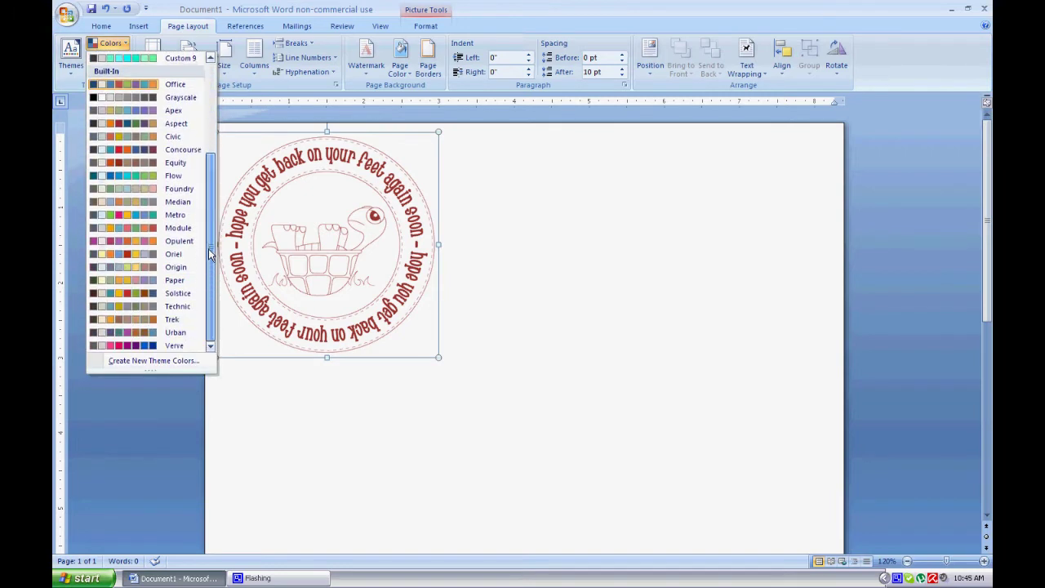
{"action": "left_click", "coordinate": [125, 188]}
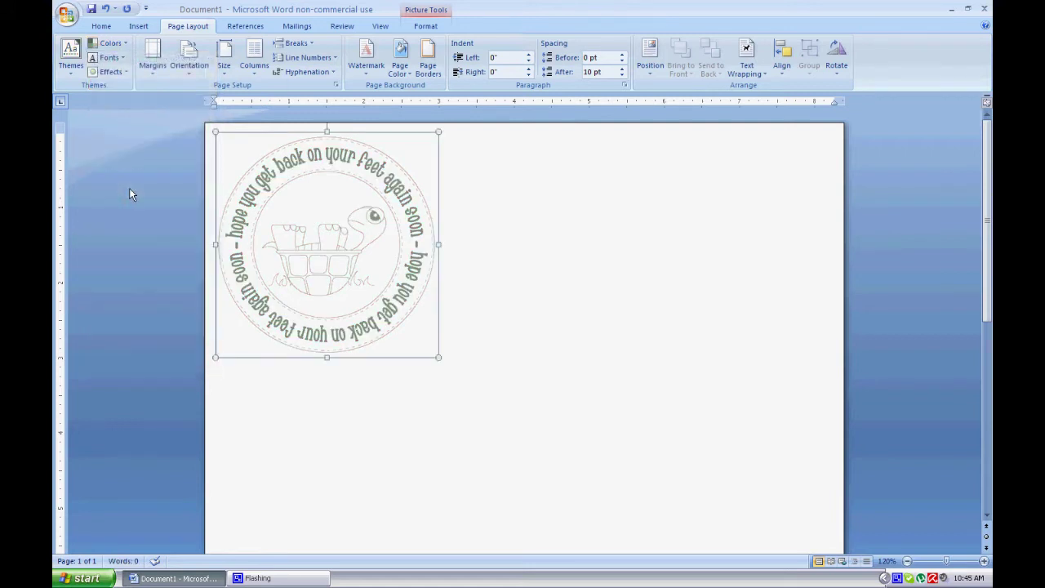
Recolour the stamp with Accent color 6 Light after briefly trying a light orange tint
{"action": "right_click", "coordinate": [391, 185]}
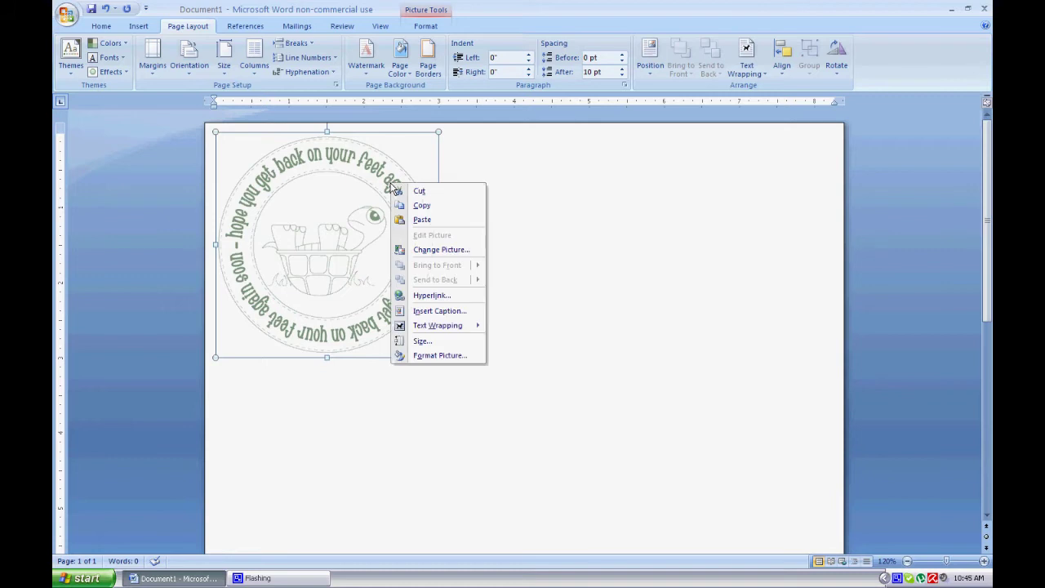
{"action": "left_click", "coordinate": [439, 355]}
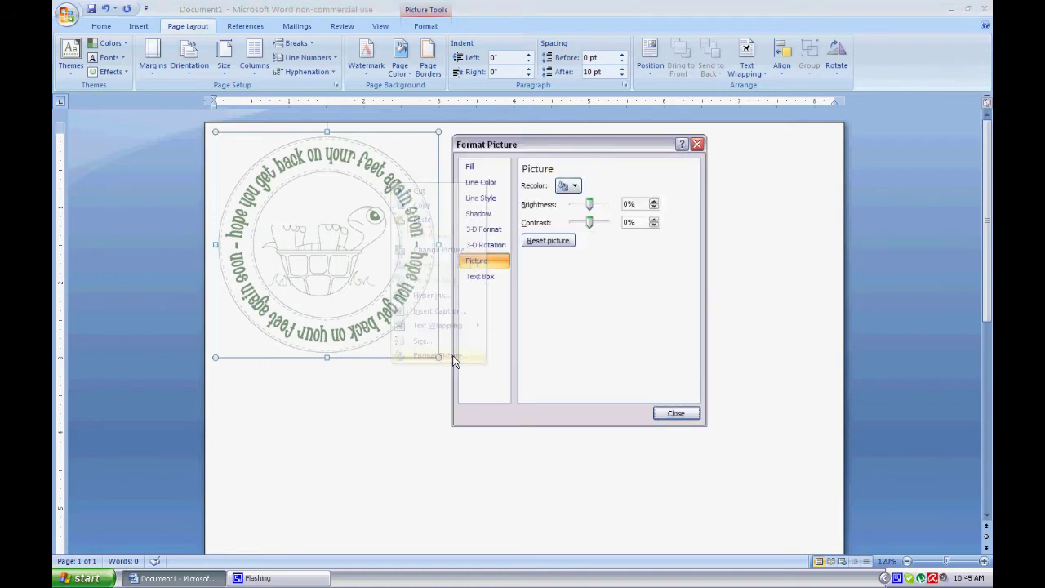
{"action": "left_click", "coordinate": [570, 187]}
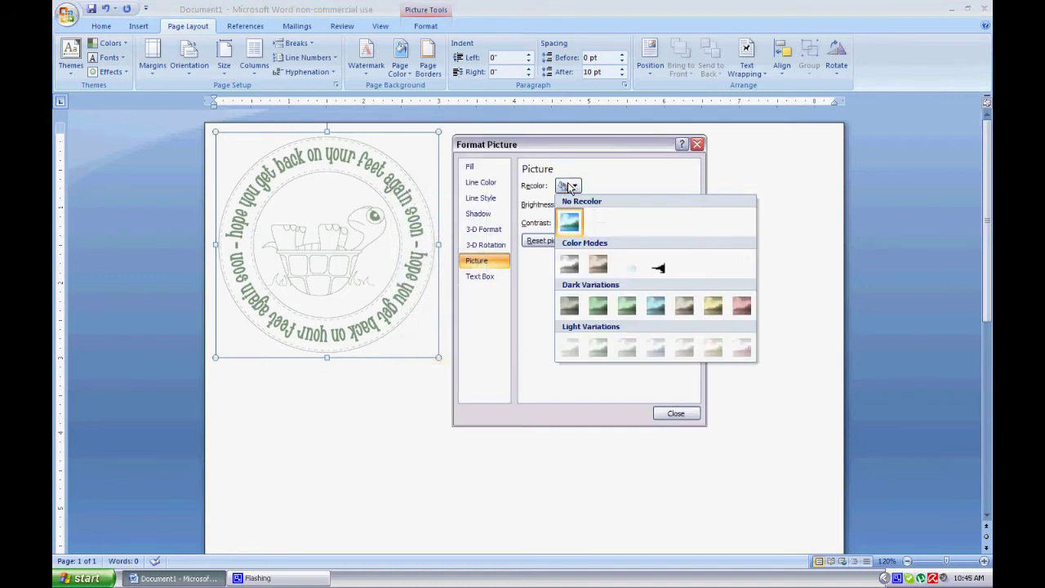
{"action": "left_click", "coordinate": [602, 349]}
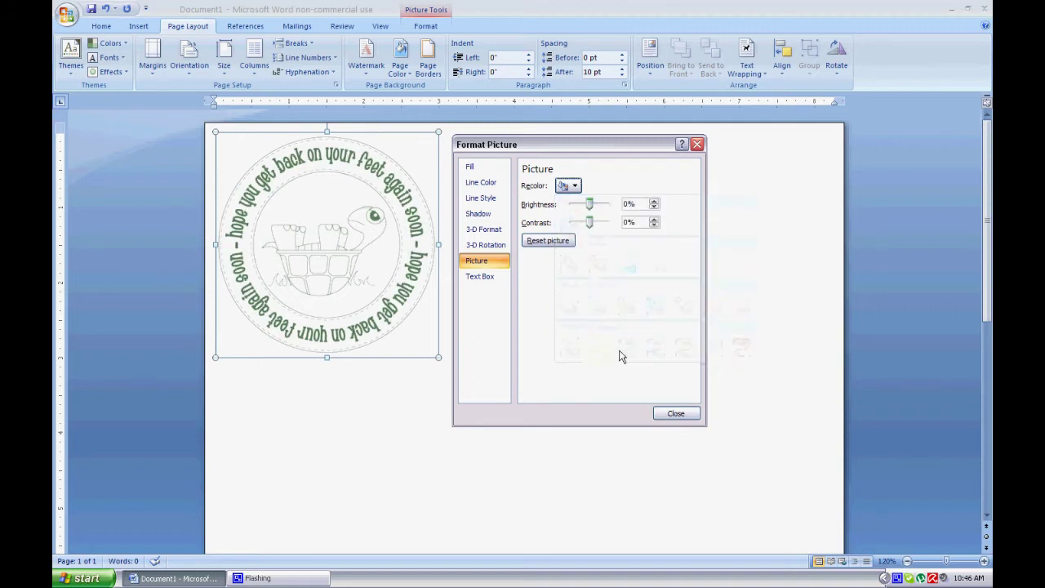
{"action": "left_click", "coordinate": [570, 186]}
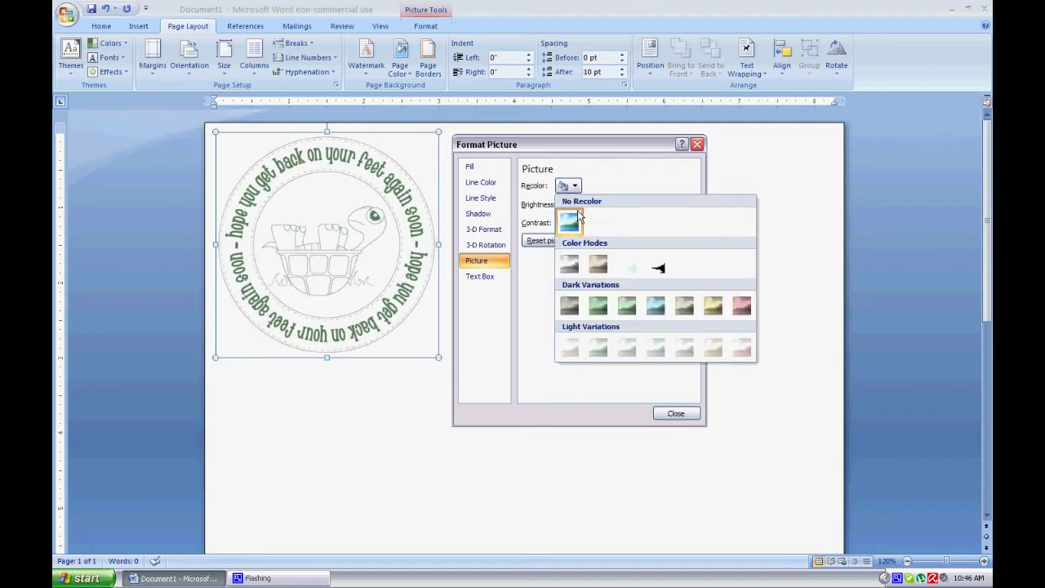
{"action": "left_click", "coordinate": [743, 349]}
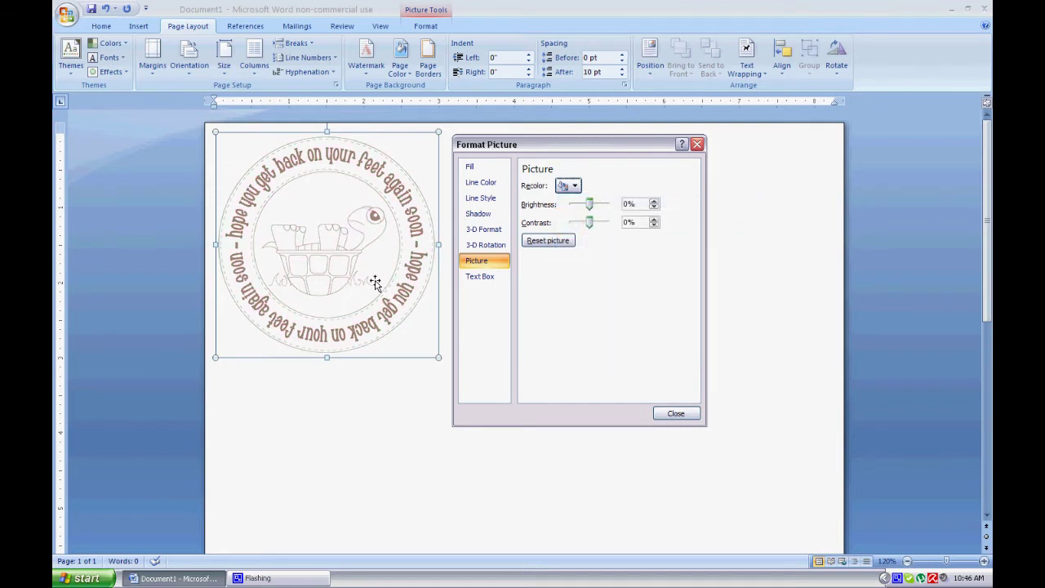
Close Format Picture and browse the theme colour sets in the Page Layout Colors list
{"action": "left_click", "coordinate": [685, 413]}
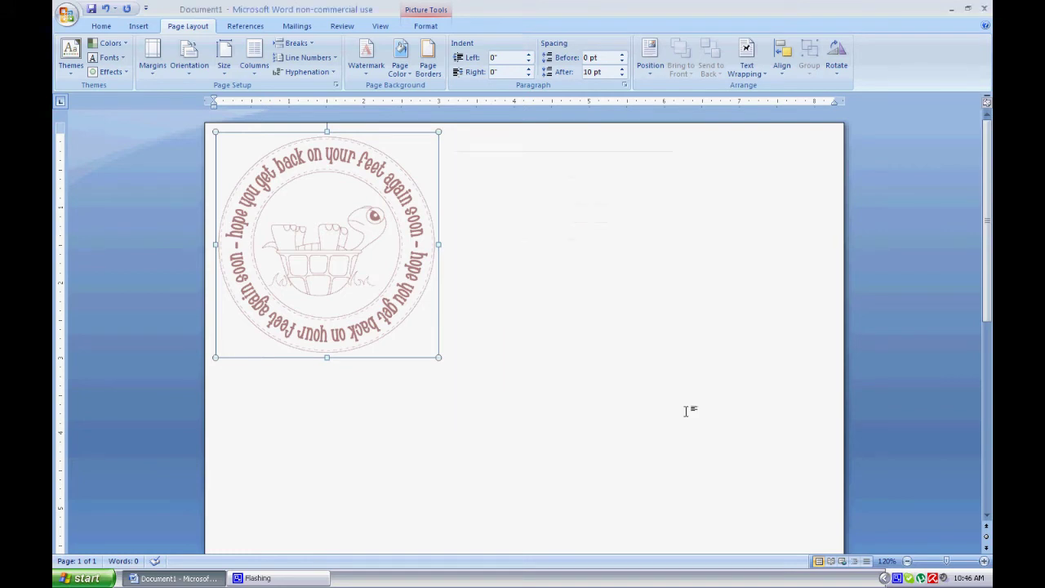
{"action": "left_click", "coordinate": [113, 49]}
{"action": "scroll", "coordinate": [209, 286], "scroll_direction": "down", "scroll_amount": 5}
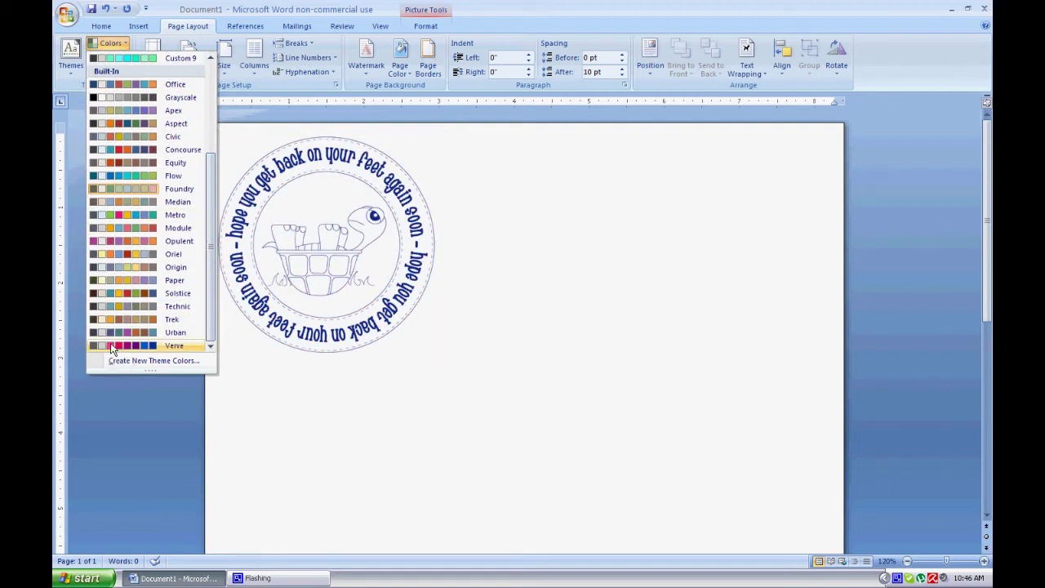
{"action": "scroll", "coordinate": [214, 237], "scroll_direction": "up", "scroll_amount": 5}
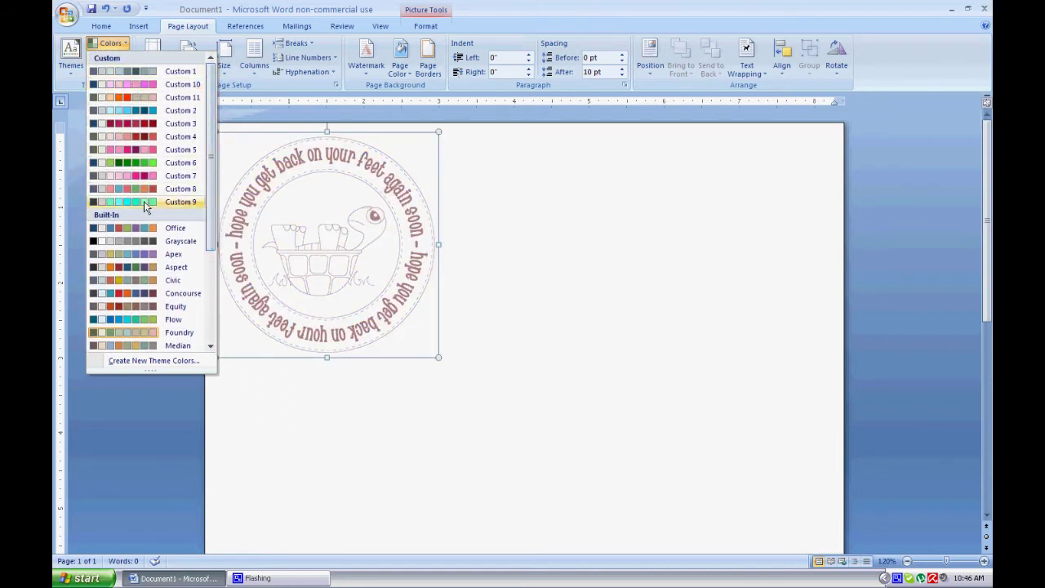
{"action": "scroll", "coordinate": [215, 278], "scroll_direction": "down", "scroll_amount": 4}
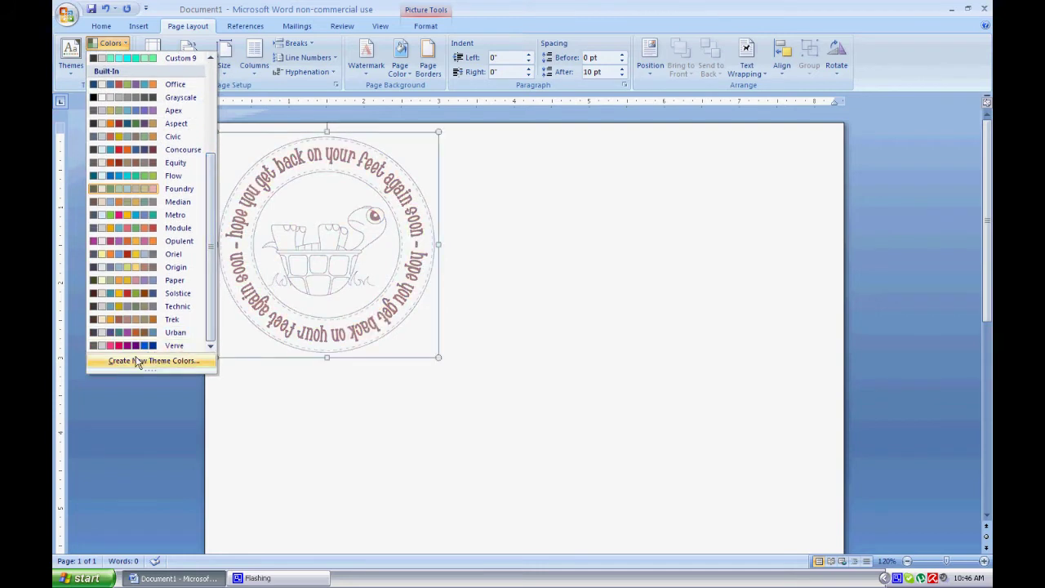
Start a new theme colour set named Custom 12 and drop down the Accent 1 colours
{"action": "left_click", "coordinate": [179, 365]}
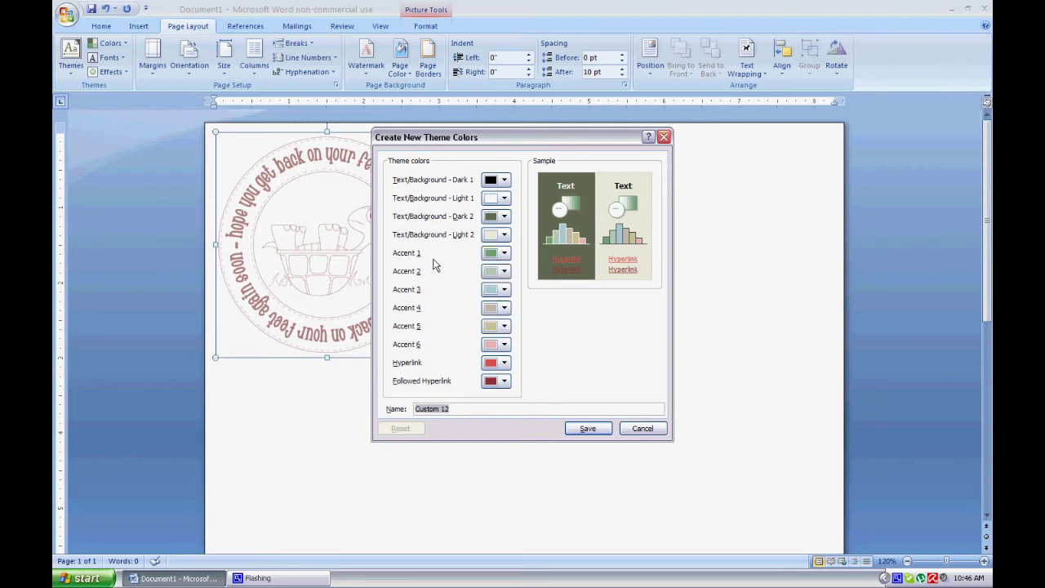
{"action": "left_click", "coordinate": [495, 259]}
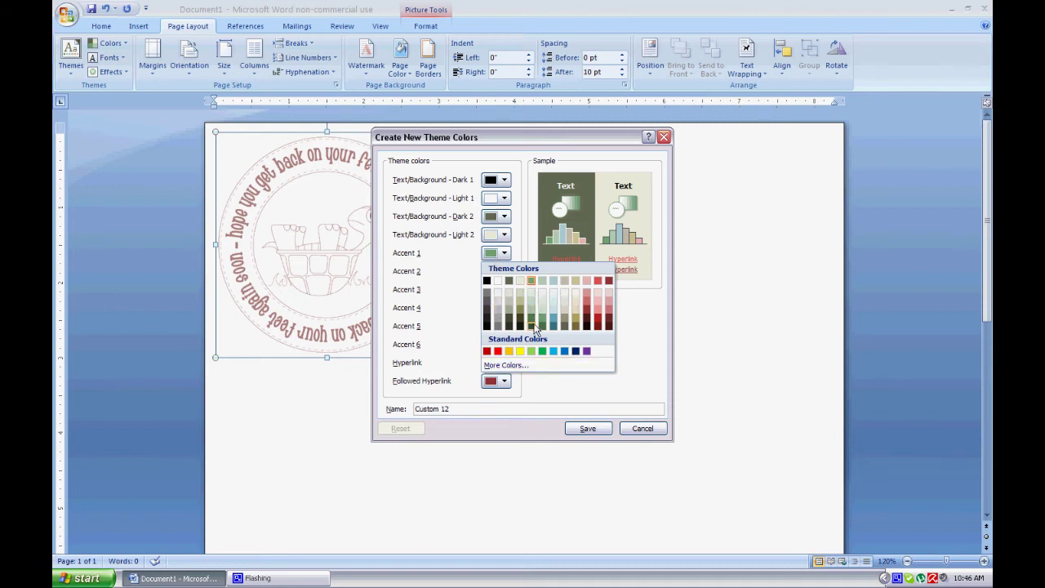
Set Accent 1 to a pale pink from the Standard colour palette
{"action": "left_click", "coordinate": [553, 364]}
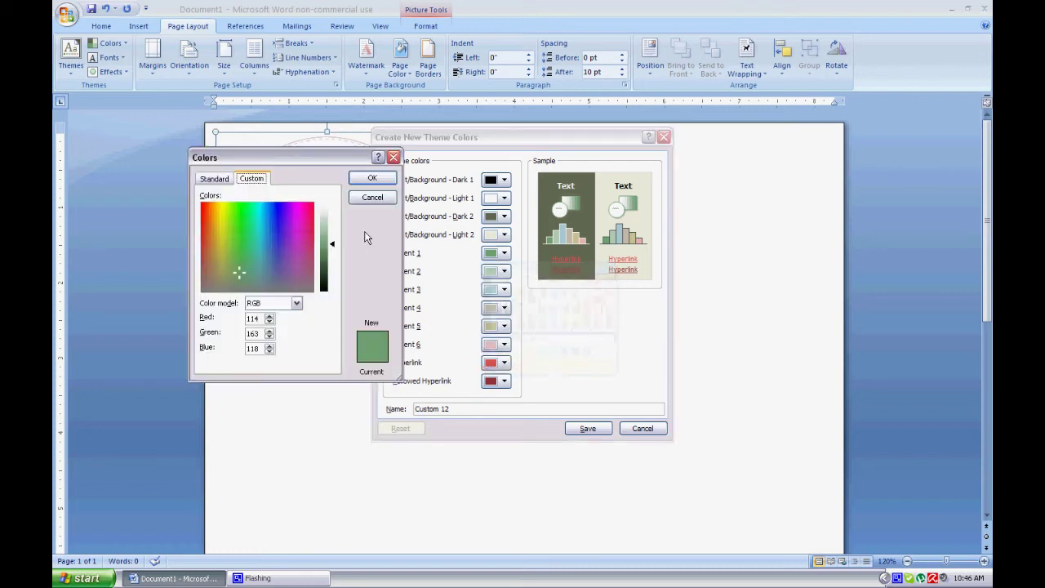
{"action": "left_click", "coordinate": [300, 211]}
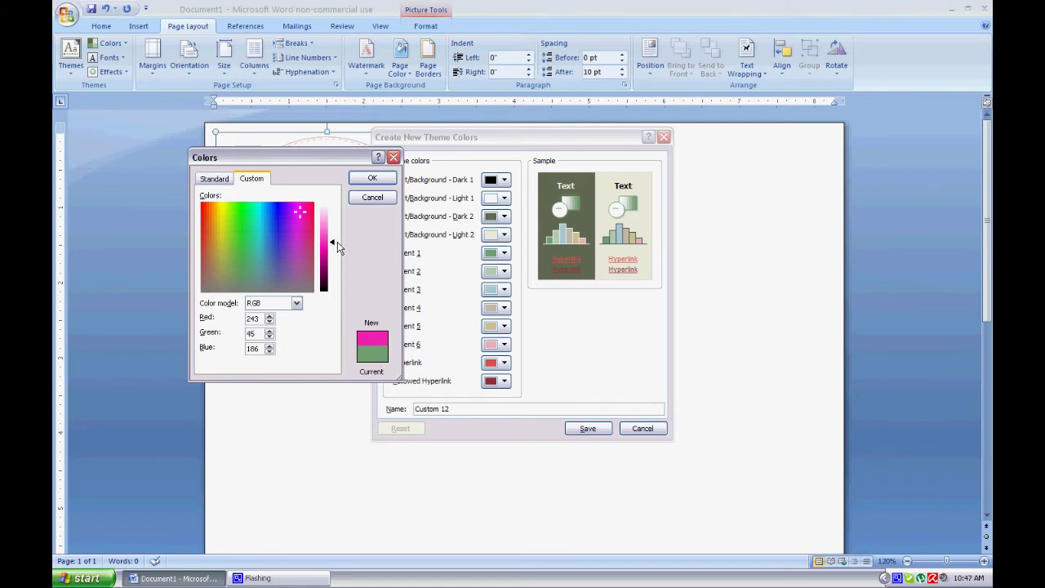
{"action": "mouse_move", "coordinate": [337, 241]}
{"action": "left_mouse_down"}
{"action": "mouse_move", "coordinate": [334, 217]}
{"action": "mouse_move", "coordinate": [338, 258]}
{"action": "mouse_move", "coordinate": [335, 224]}
{"action": "left_mouse_up"}
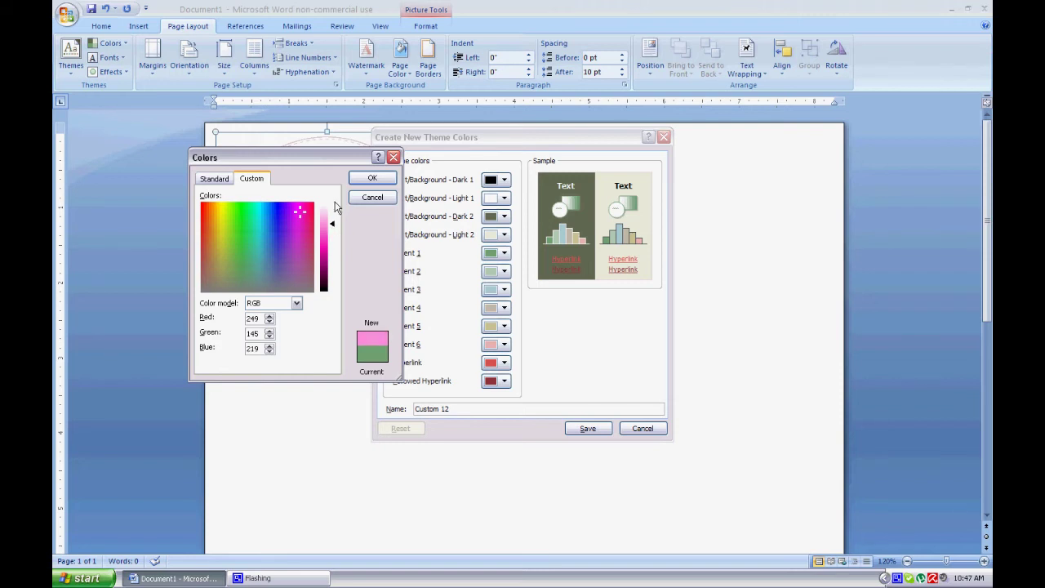
{"action": "left_click", "coordinate": [212, 181]}
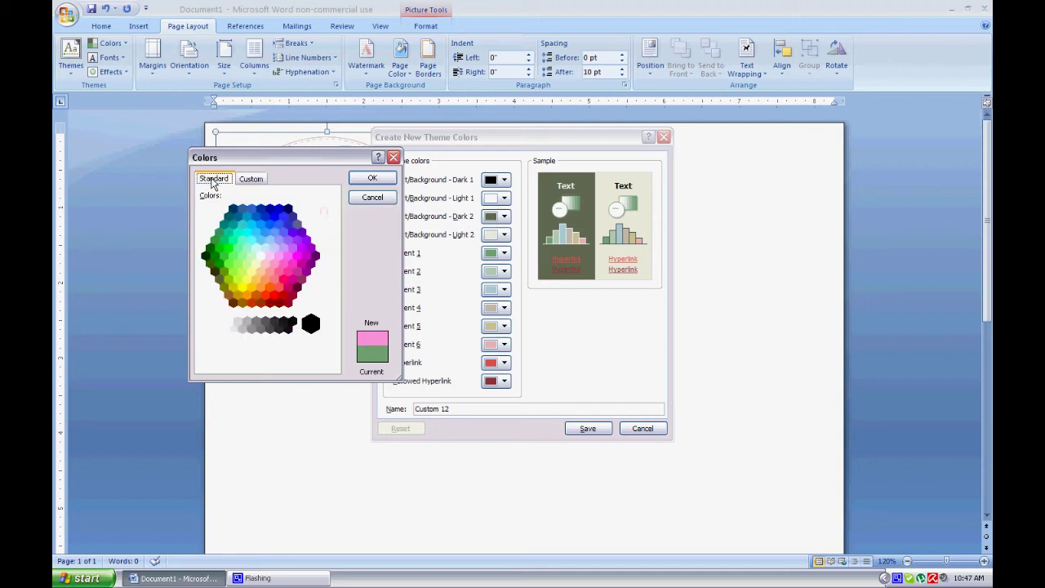
{"action": "left_click", "coordinate": [269, 256]}
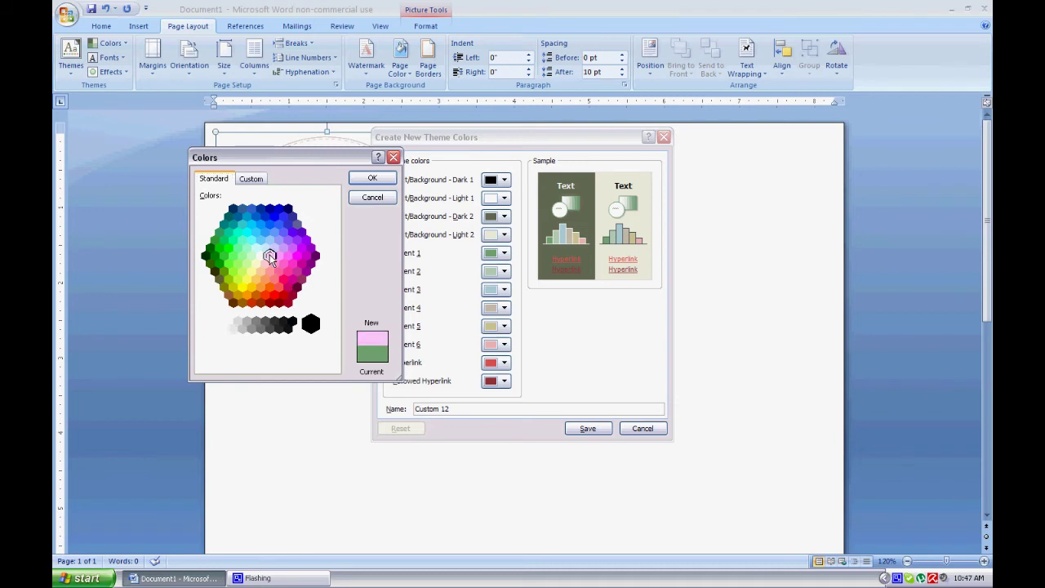
{"action": "left_click", "coordinate": [373, 180]}
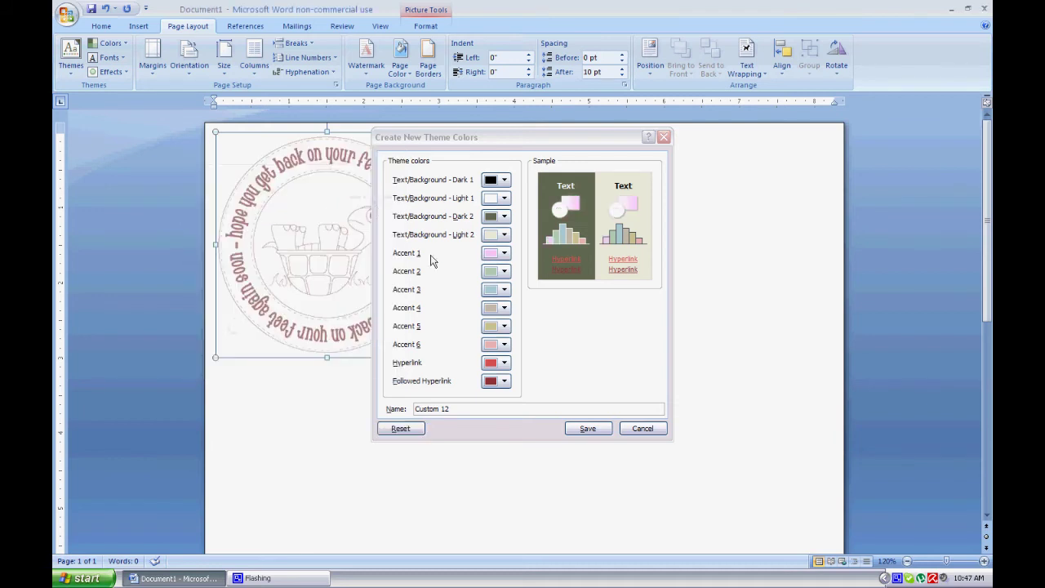
Set Accent 2 to a light pink and Accent 3 to a pink from the Standard palette
{"action": "left_click", "coordinate": [495, 274]}
{"action": "left_click", "coordinate": [532, 406]}
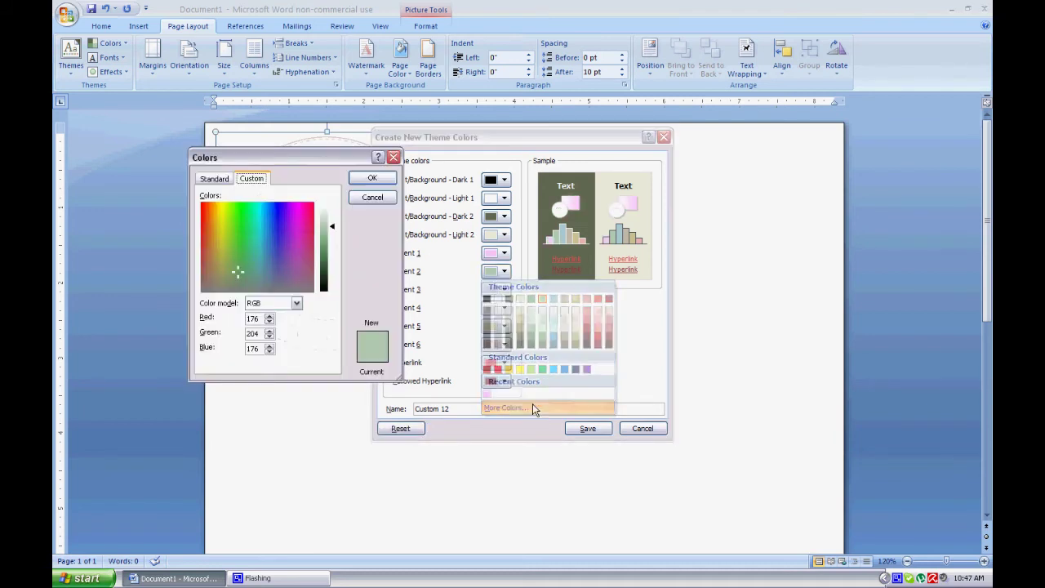
{"action": "left_click", "coordinate": [228, 183]}
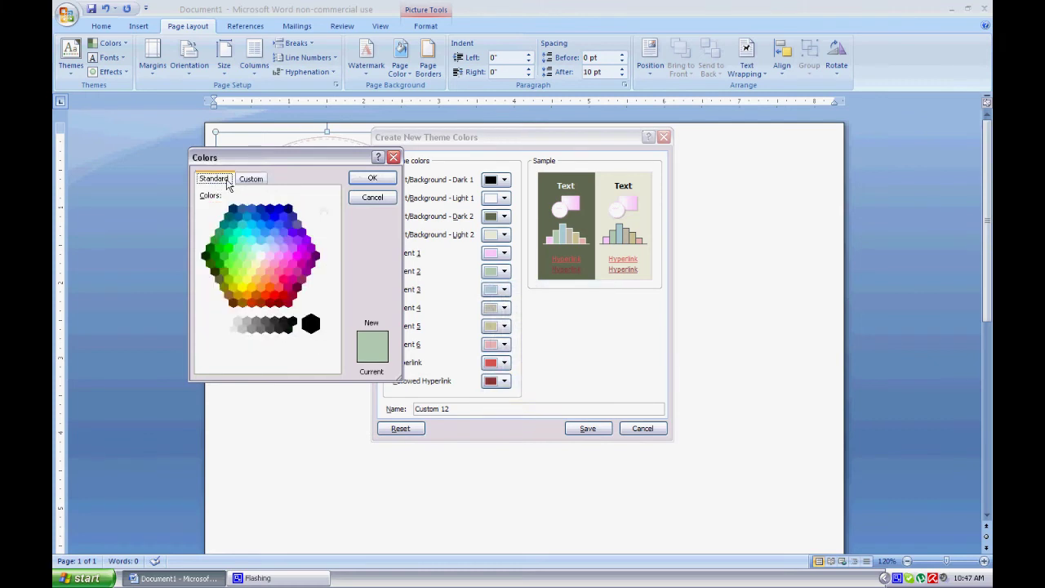
{"action": "left_click", "coordinate": [265, 266]}
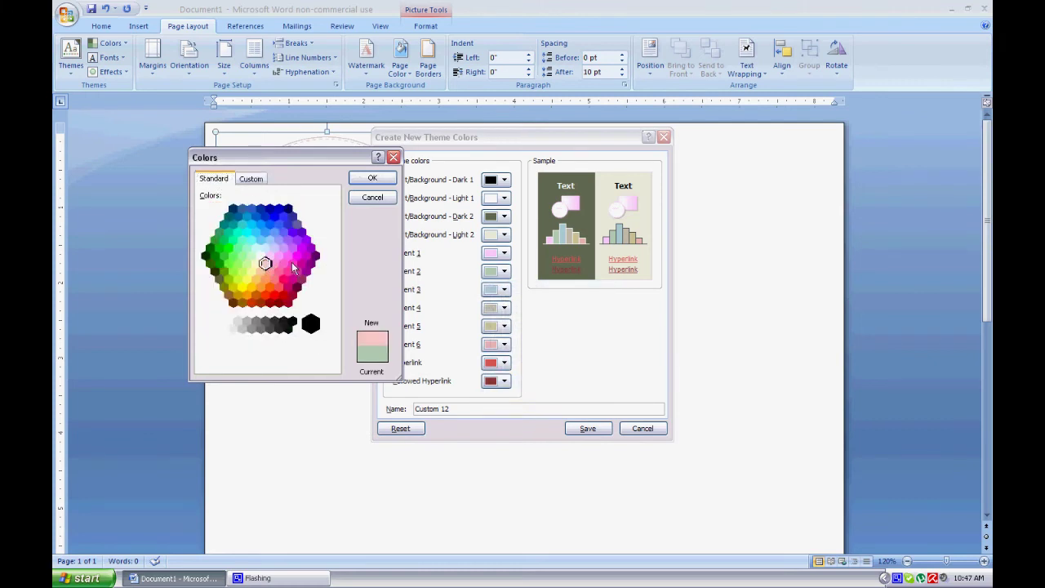
{"action": "left_click", "coordinate": [372, 179]}
{"action": "left_click", "coordinate": [492, 291]}
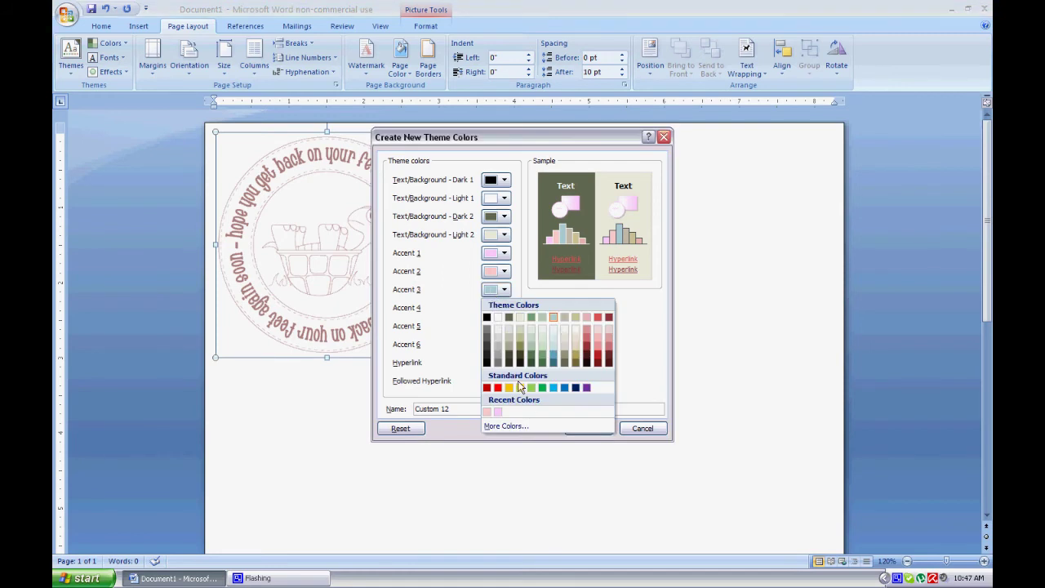
{"action": "left_click", "coordinate": [522, 424]}
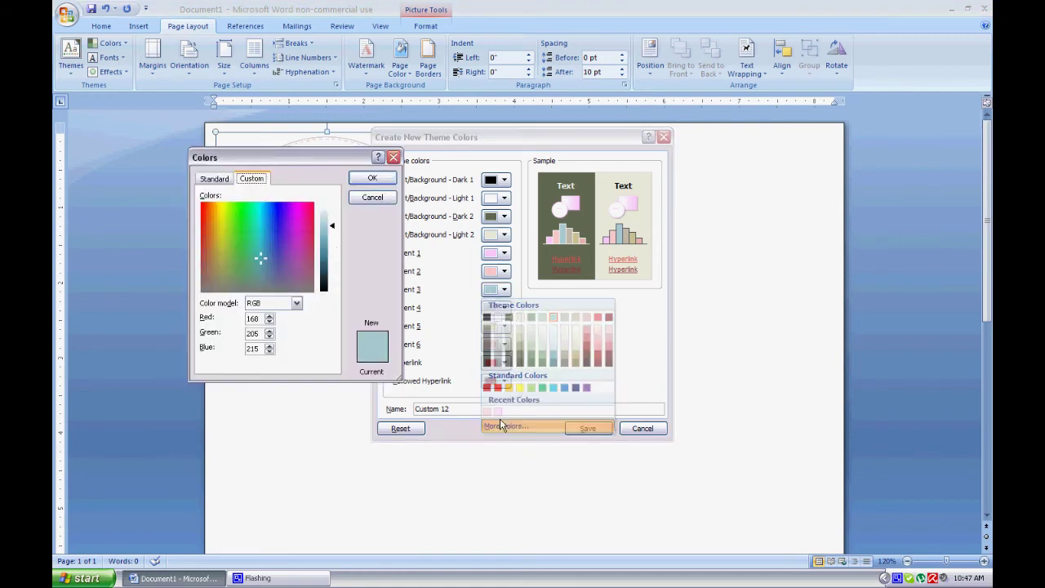
{"action": "left_click", "coordinate": [222, 178]}
{"action": "left_click", "coordinate": [279, 256]}
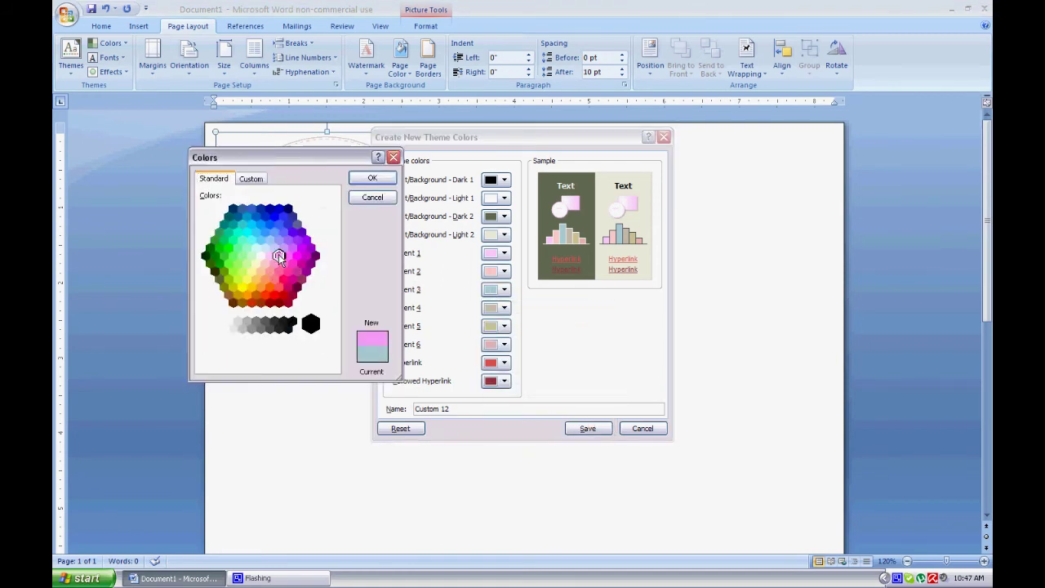
{"action": "left_click", "coordinate": [372, 178]}
Set Accent 4 to a pink and Accent 5 to a magenta from the Standard palette
{"action": "left_click", "coordinate": [496, 310]}
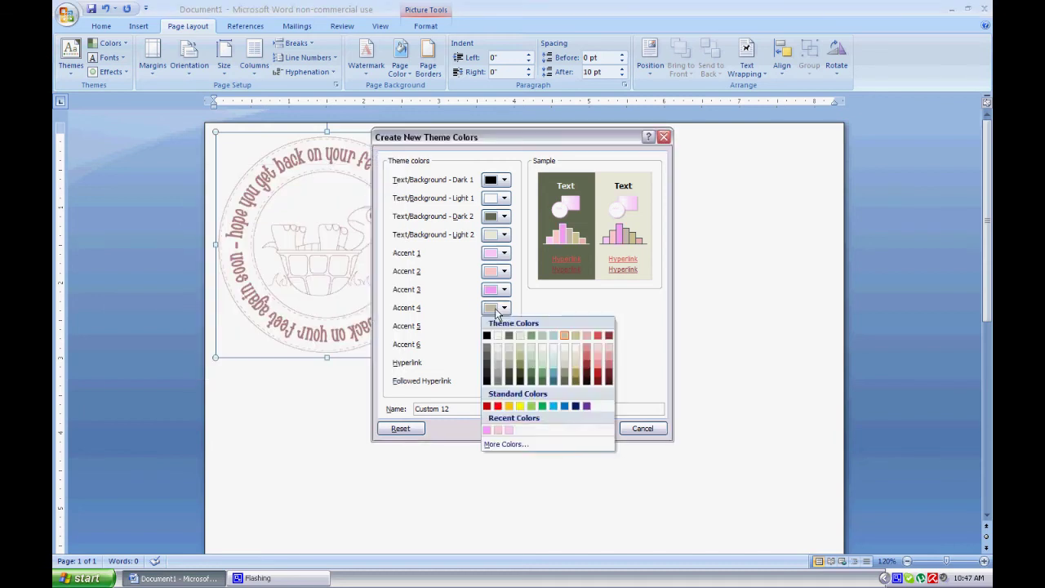
{"action": "left_click", "coordinate": [523, 445]}
{"action": "left_click", "coordinate": [224, 179]}
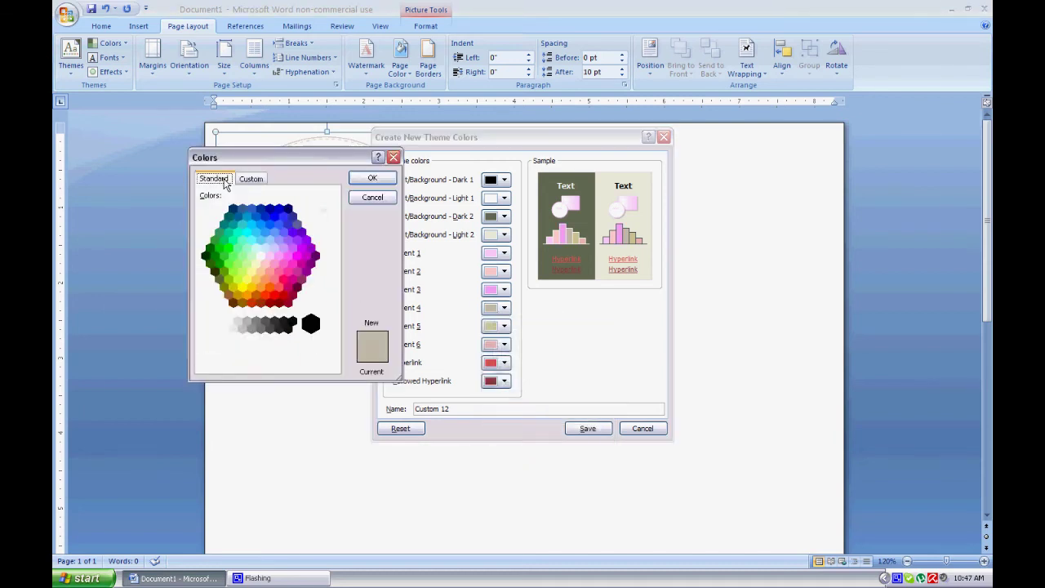
{"action": "left_click", "coordinate": [276, 265]}
{"action": "left_click", "coordinate": [372, 178]}
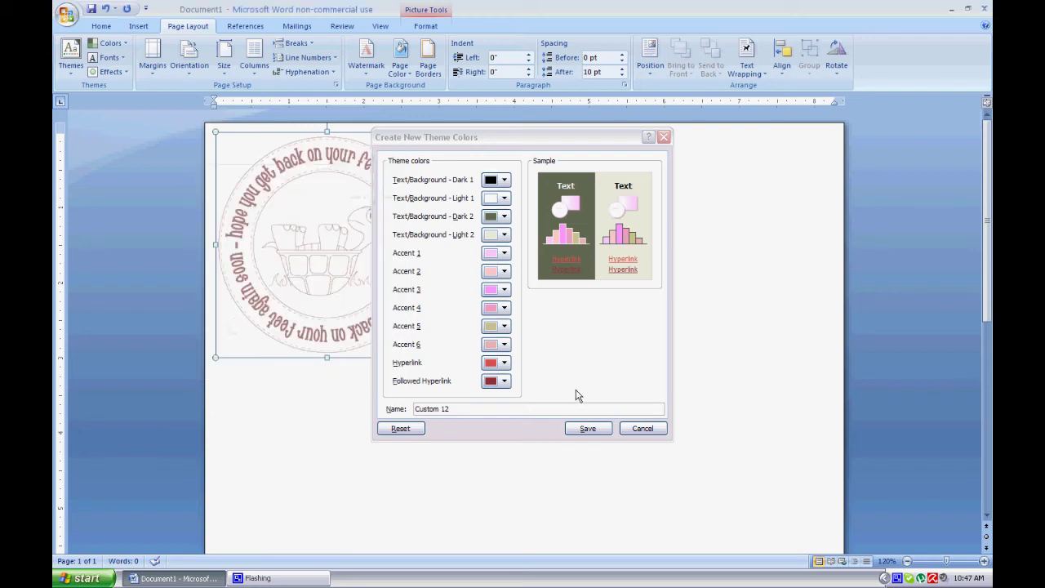
{"action": "left_click", "coordinate": [496, 327]}
{"action": "left_click", "coordinate": [529, 463]}
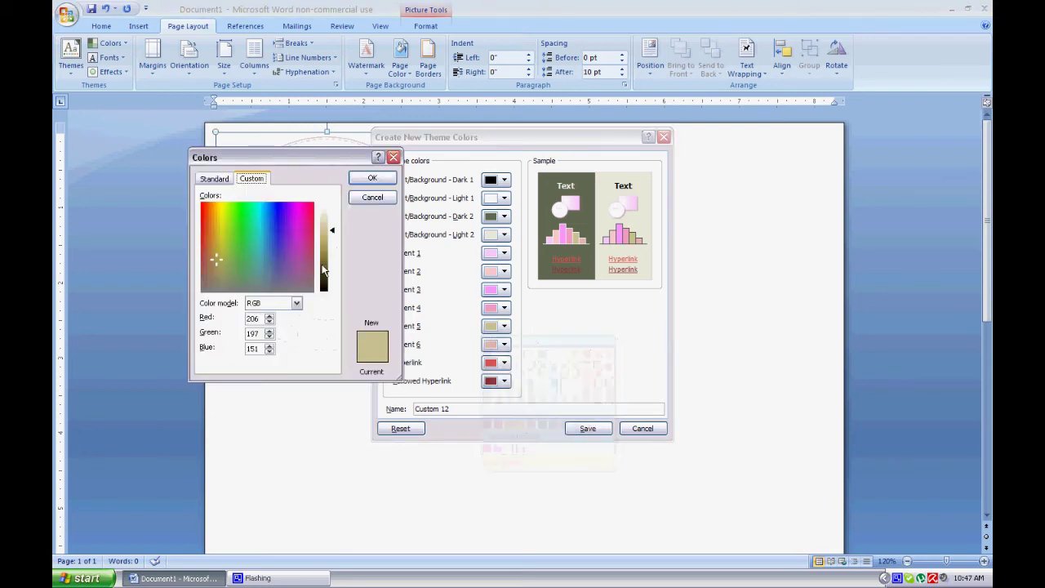
{"action": "left_click", "coordinate": [222, 179]}
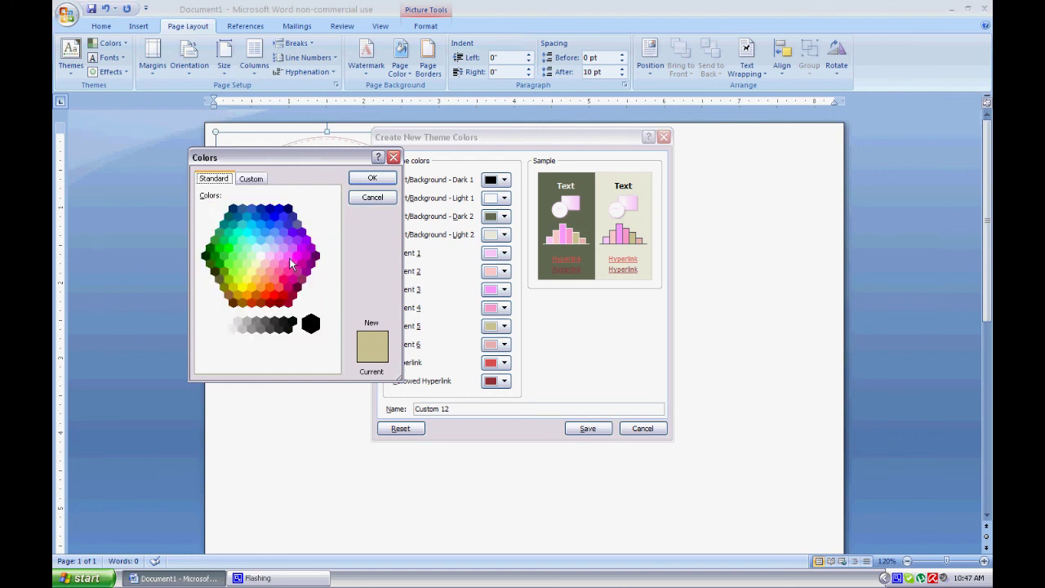
{"action": "left_click", "coordinate": [298, 259]}
{"action": "left_click", "coordinate": [372, 178]}
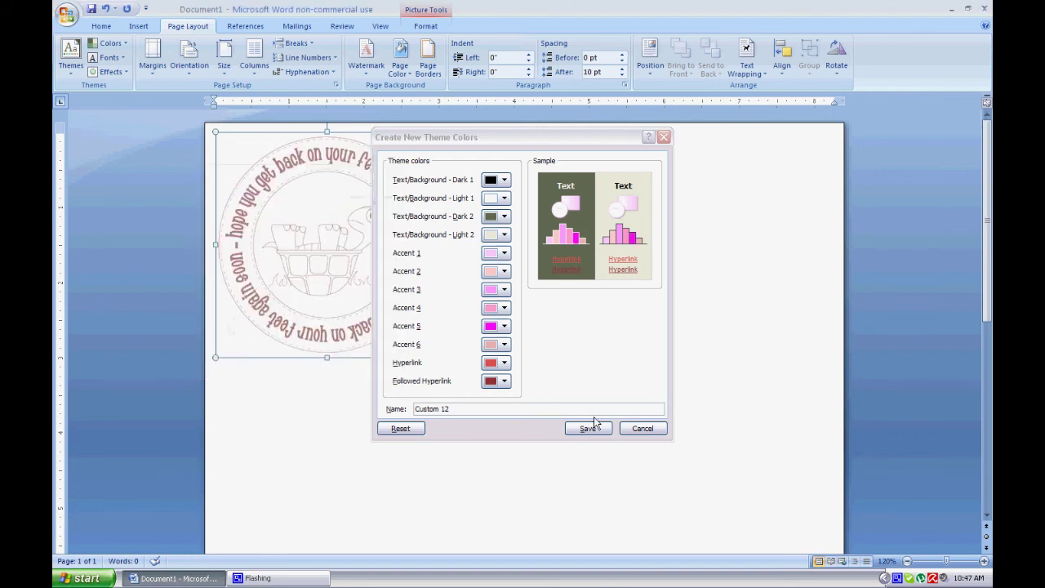
Set Accent 6 to hot pink and save the Custom 12 theme colours
{"action": "left_click", "coordinate": [502, 345]}
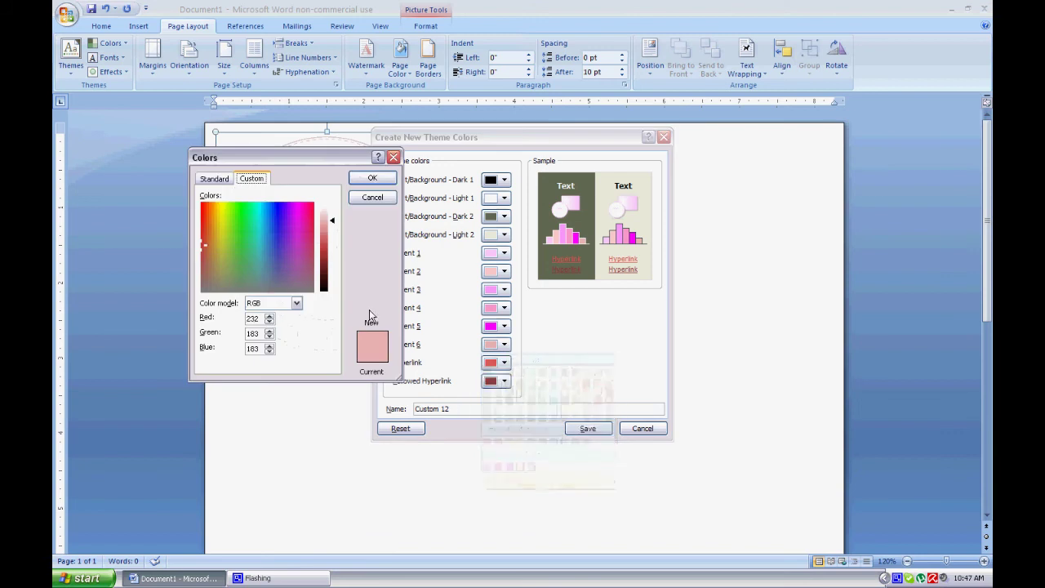
{"action": "left_click", "coordinate": [216, 179]}
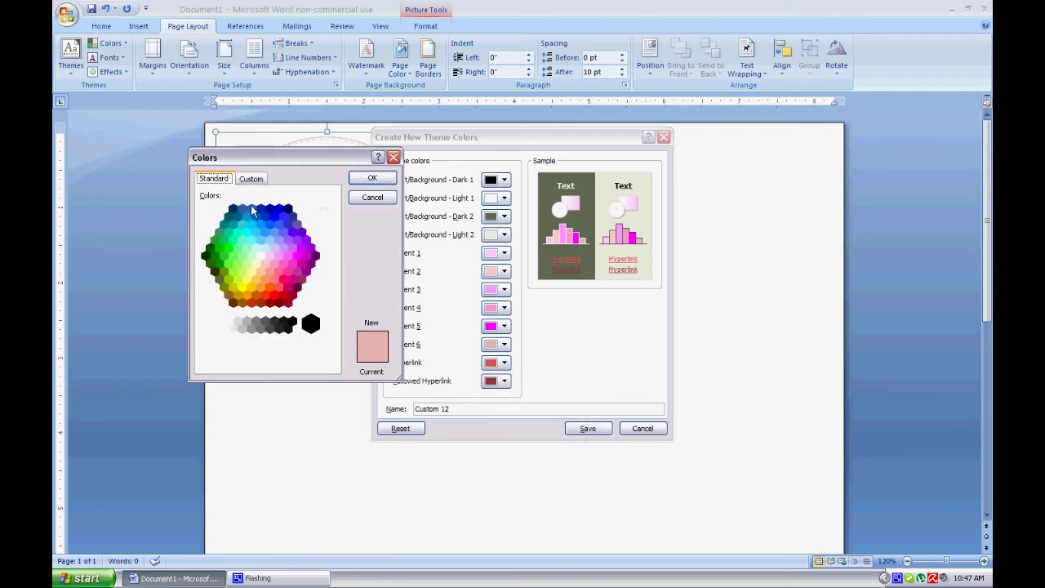
{"action": "left_click", "coordinate": [294, 271]}
{"action": "left_click", "coordinate": [369, 178]}
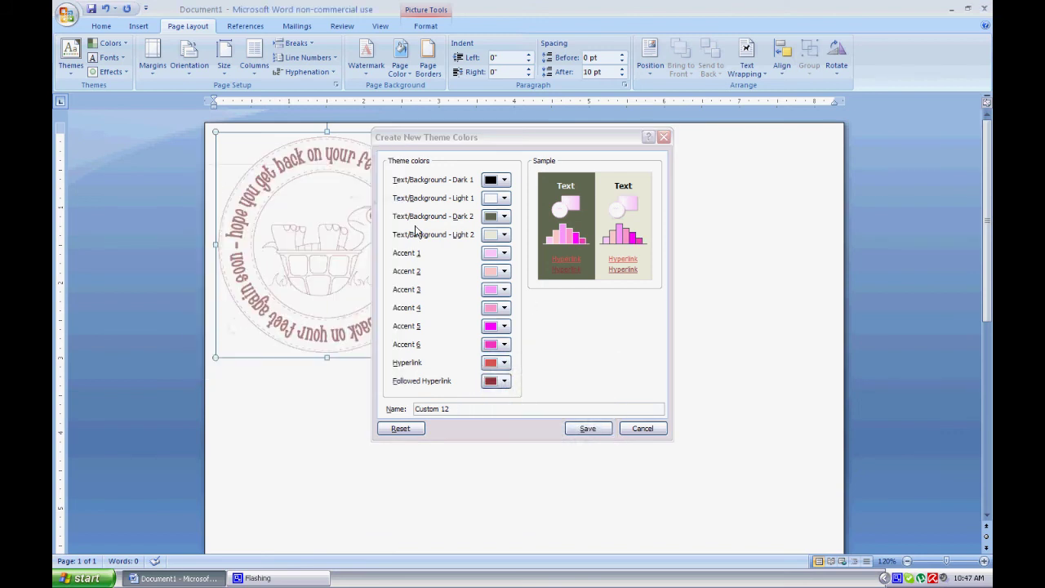
{"action": "left_click", "coordinate": [606, 430]}
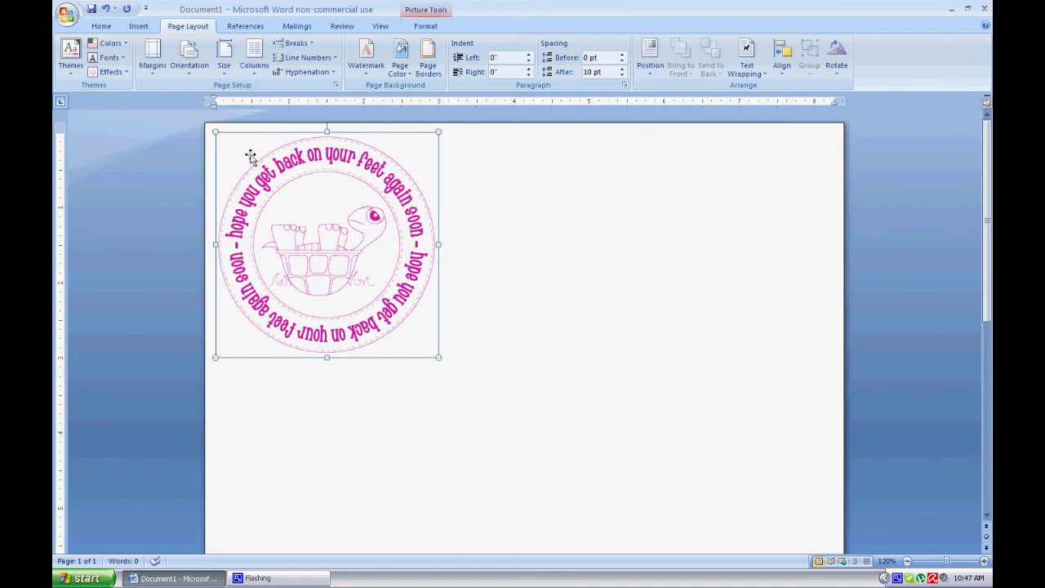
In Format Picture, try the first two light pink Recolor presets on the stamp
{"action": "right_click", "coordinate": [323, 201]}
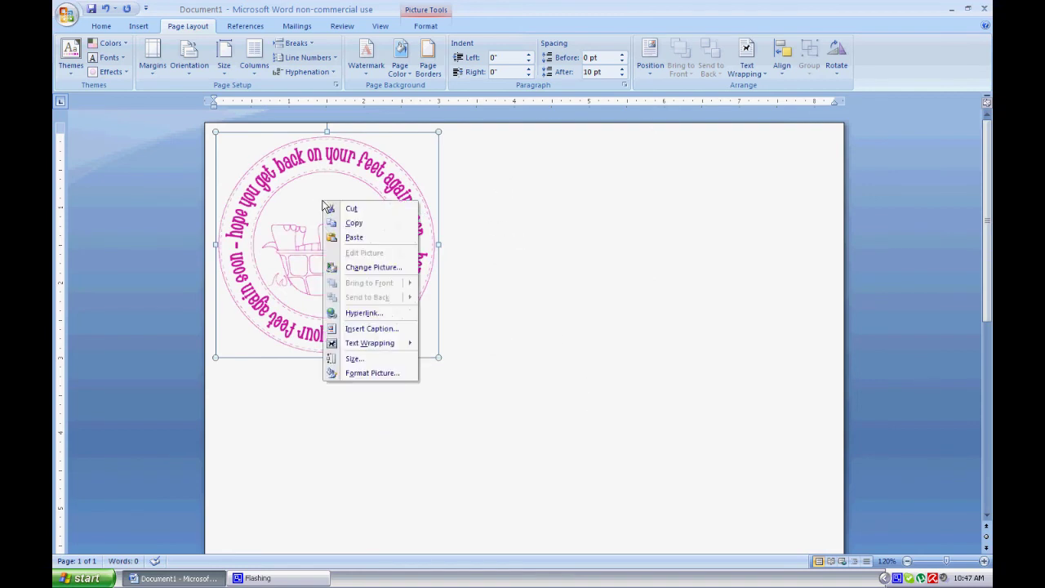
{"action": "left_click", "coordinate": [369, 373]}
{"action": "left_click", "coordinate": [574, 187]}
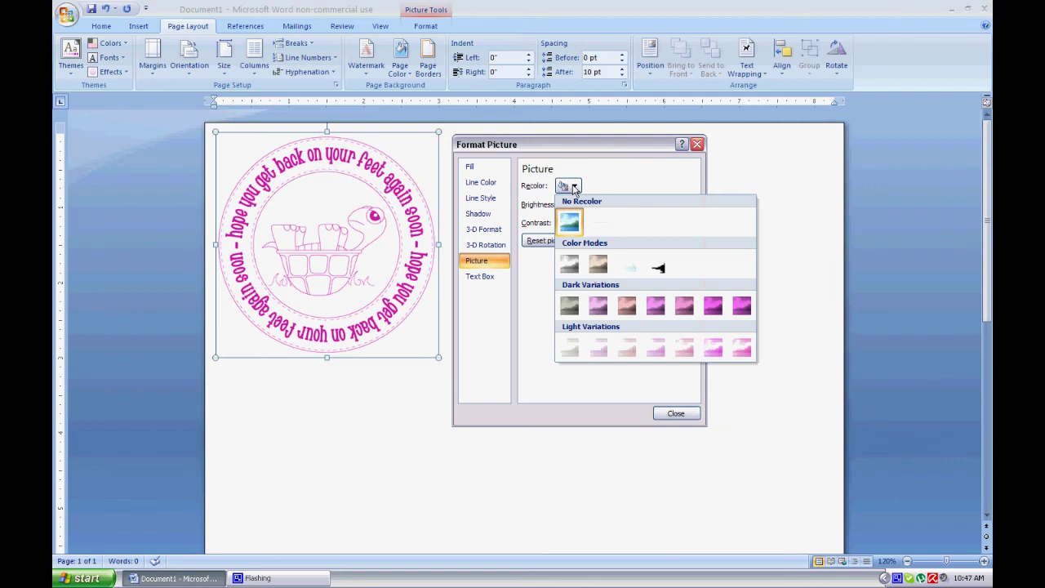
{"action": "left_click", "coordinate": [598, 349]}
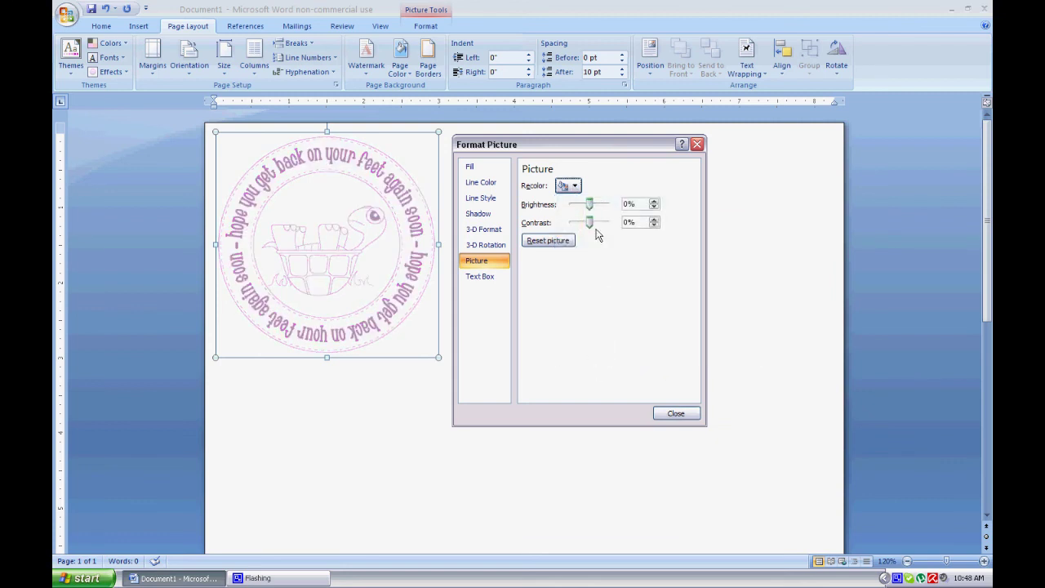
{"action": "left_click", "coordinate": [574, 187]}
{"action": "left_click", "coordinate": [625, 348]}
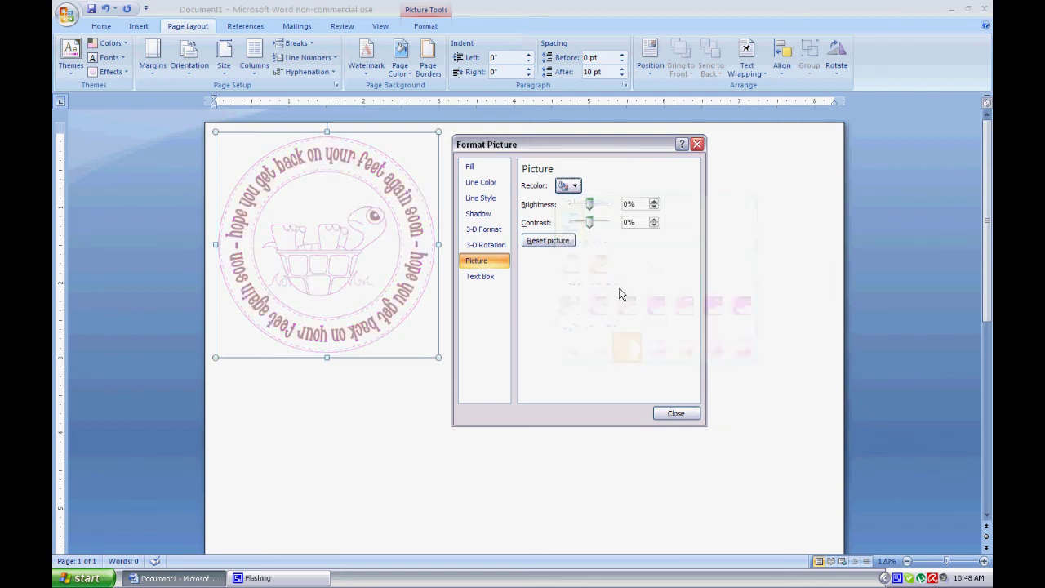
Step through the remaining Light Variations, settling on the last, brightest pink swatch
{"action": "left_click", "coordinate": [575, 187]}
{"action": "left_click", "coordinate": [657, 350]}
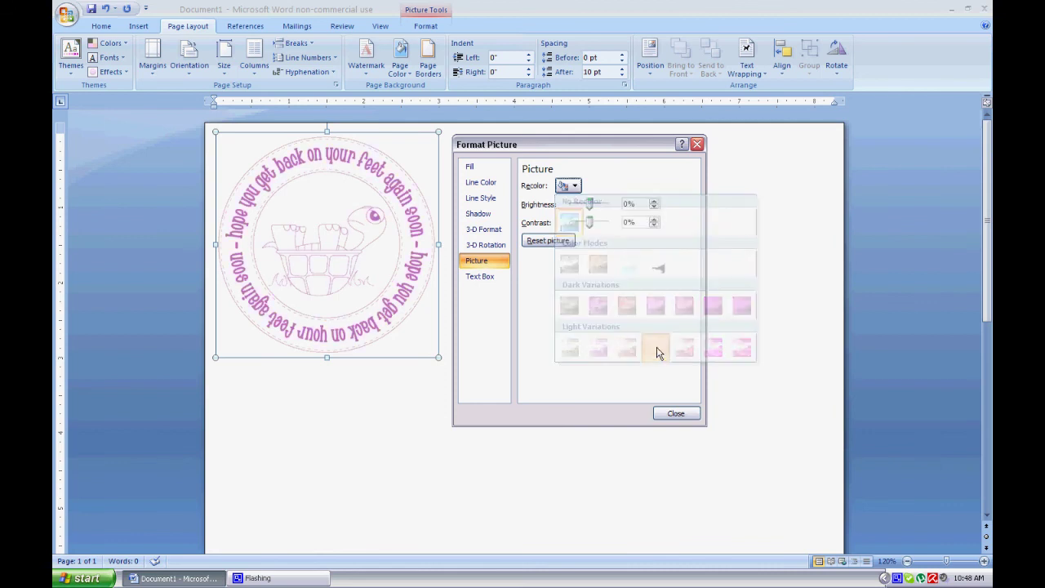
{"action": "left_click", "coordinate": [574, 187]}
{"action": "left_click", "coordinate": [684, 350]}
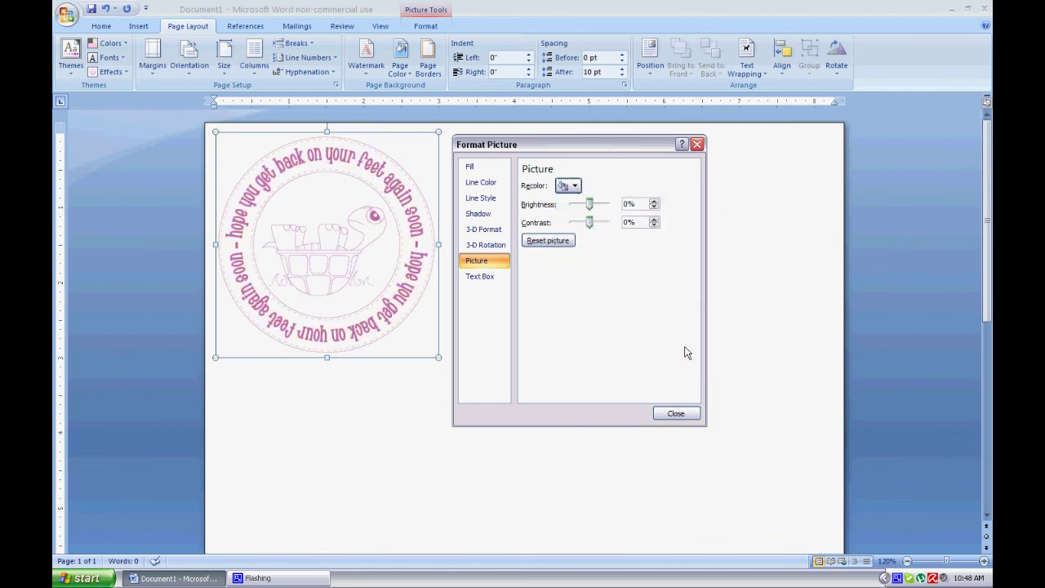
{"action": "left_click", "coordinate": [579, 188]}
{"action": "left_click", "coordinate": [713, 350]}
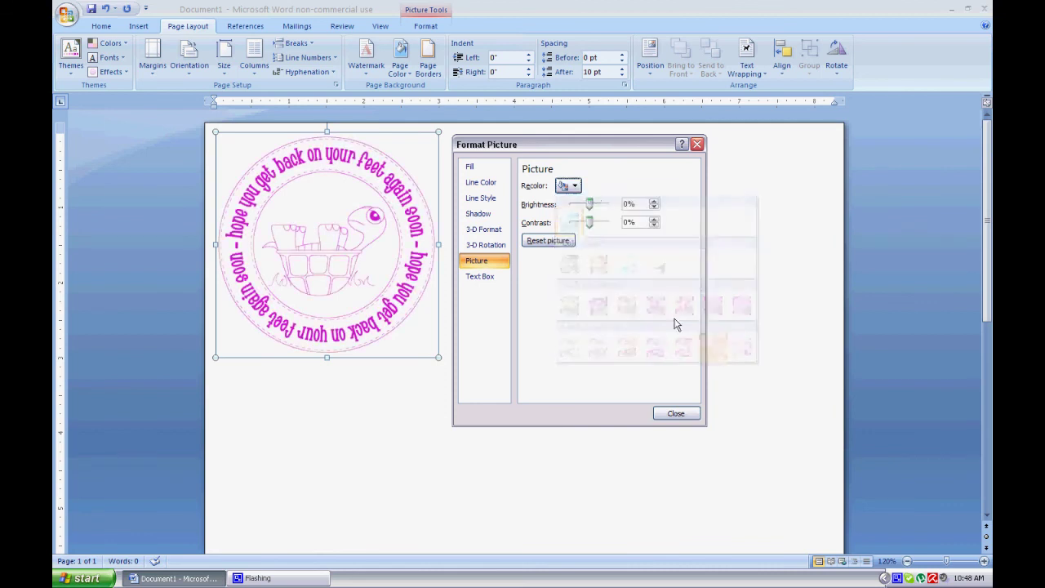
{"action": "left_click", "coordinate": [575, 186]}
{"action": "left_click", "coordinate": [741, 351]}
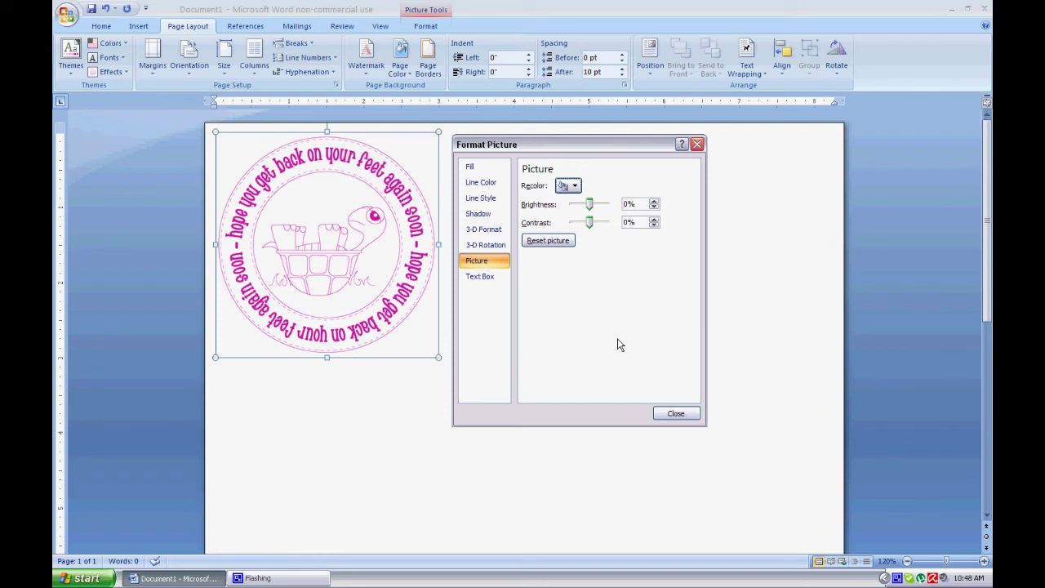
Close Format Picture and deselect the magenta turtle stamp
{"action": "left_click", "coordinate": [684, 414]}
{"action": "left_click", "coordinate": [474, 161]}
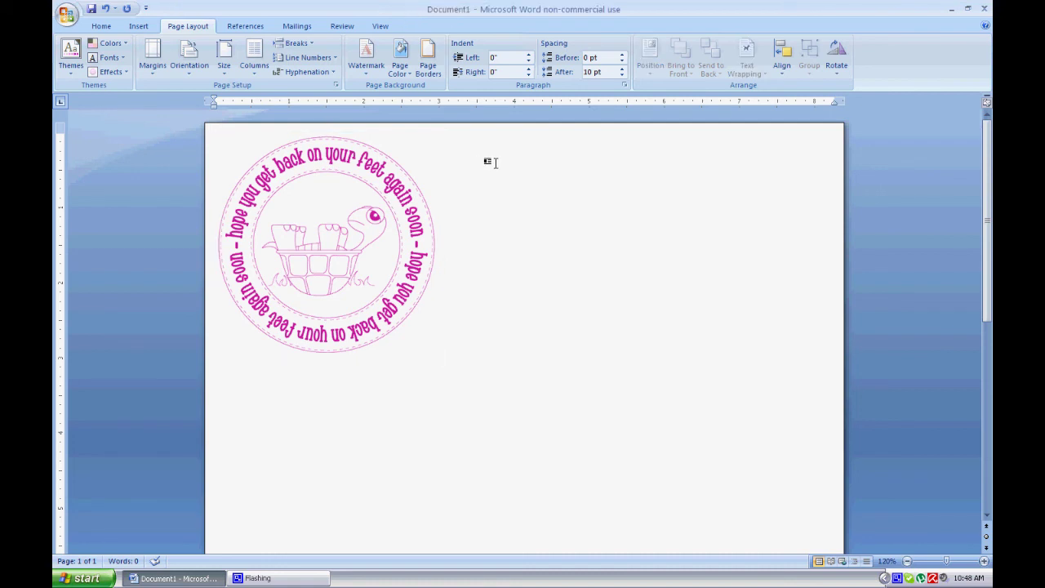